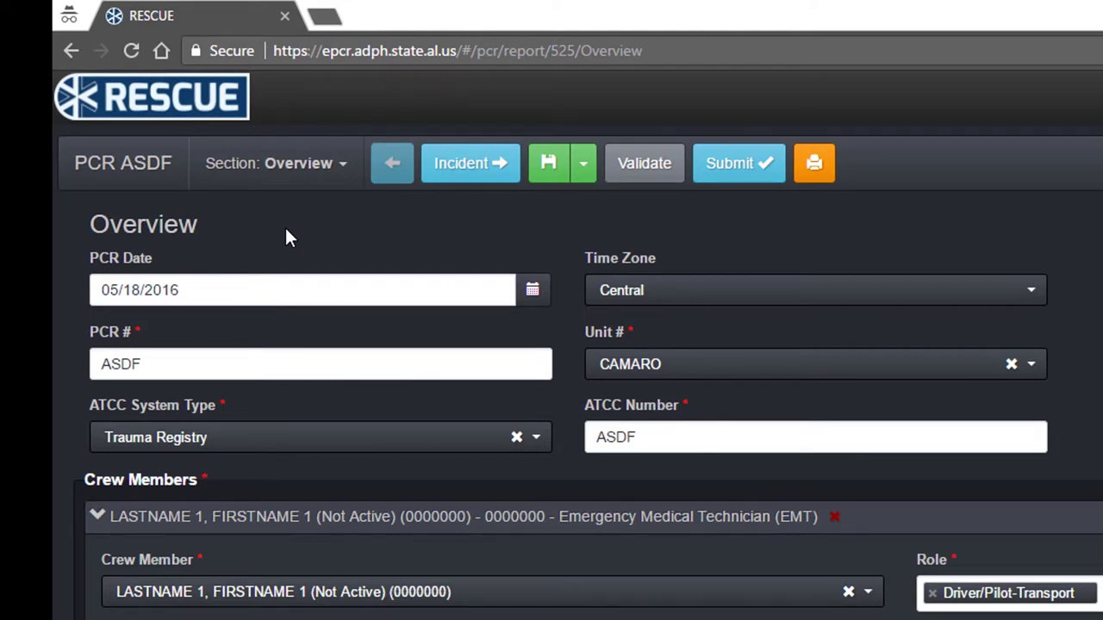
# Browse the report sections list and the Incident section, then return to Overview
pyautogui.click(326, 170)
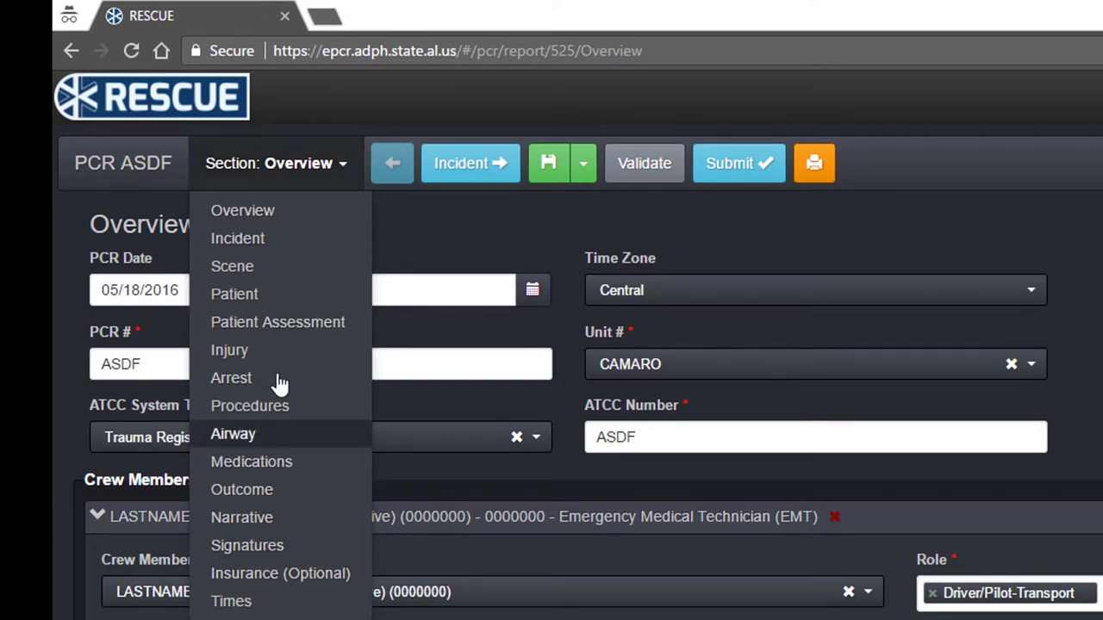
pyautogui.click(320, 163)
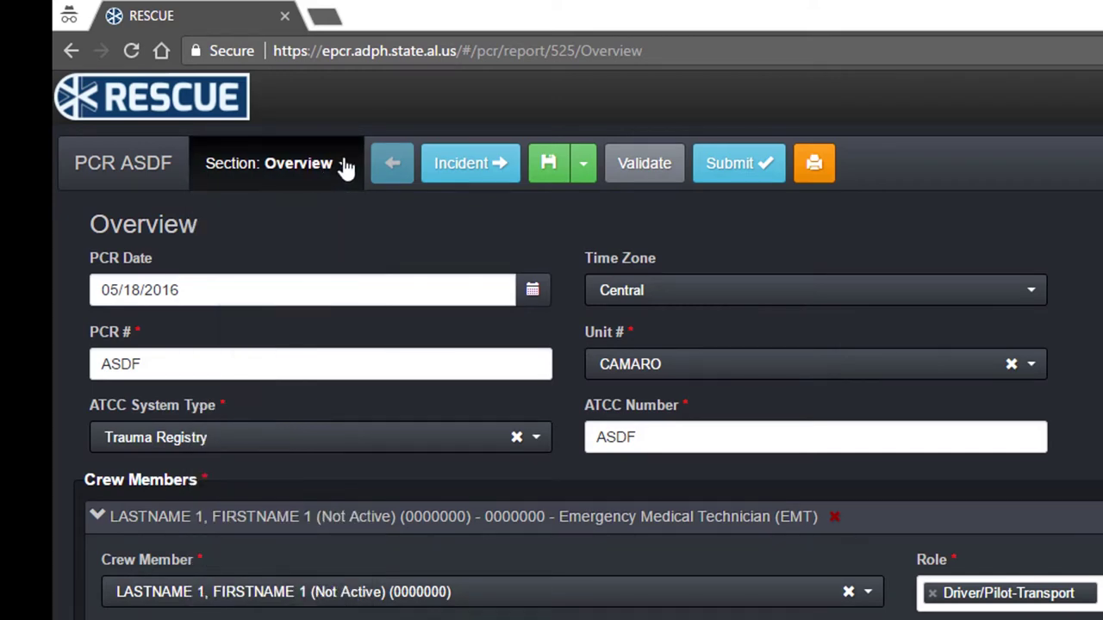
pyautogui.click(455, 169)
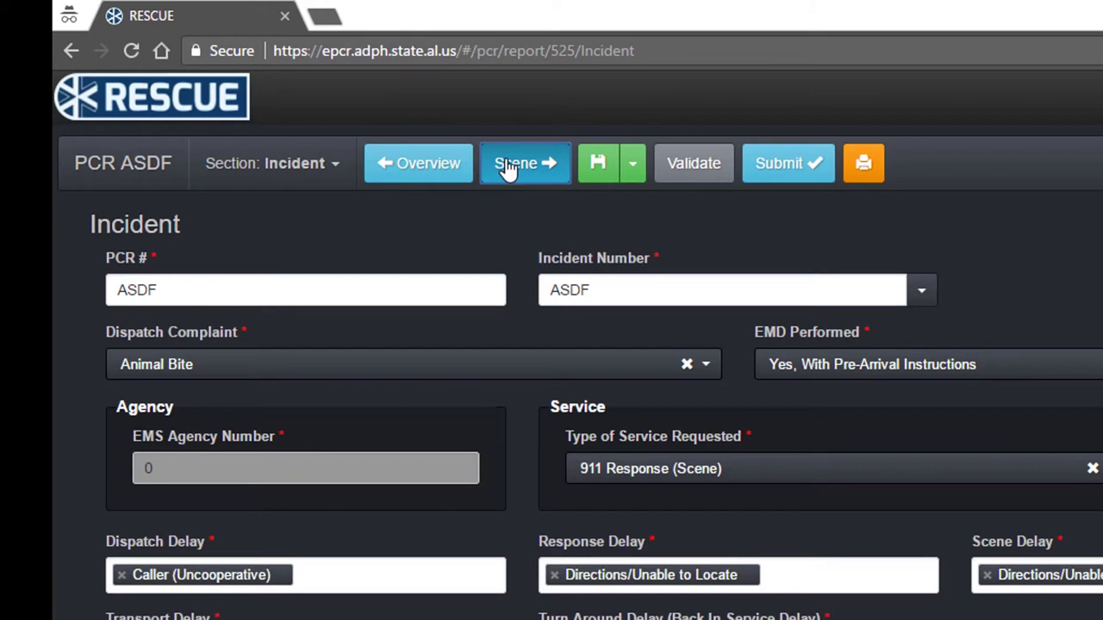
pyautogui.click(416, 167)
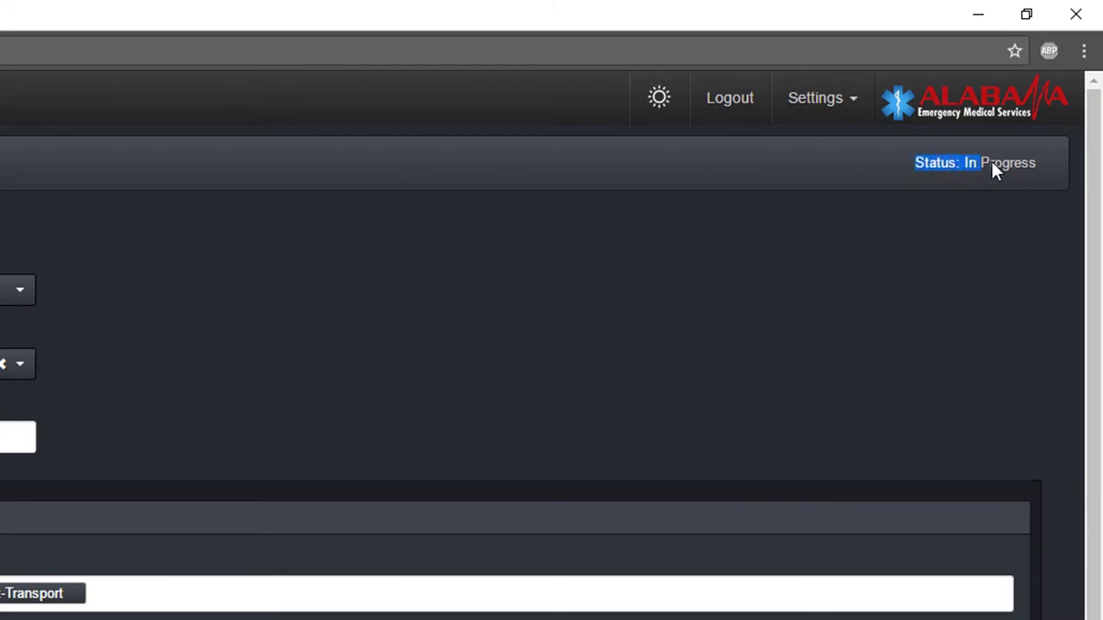
pyautogui.click(1040, 163)
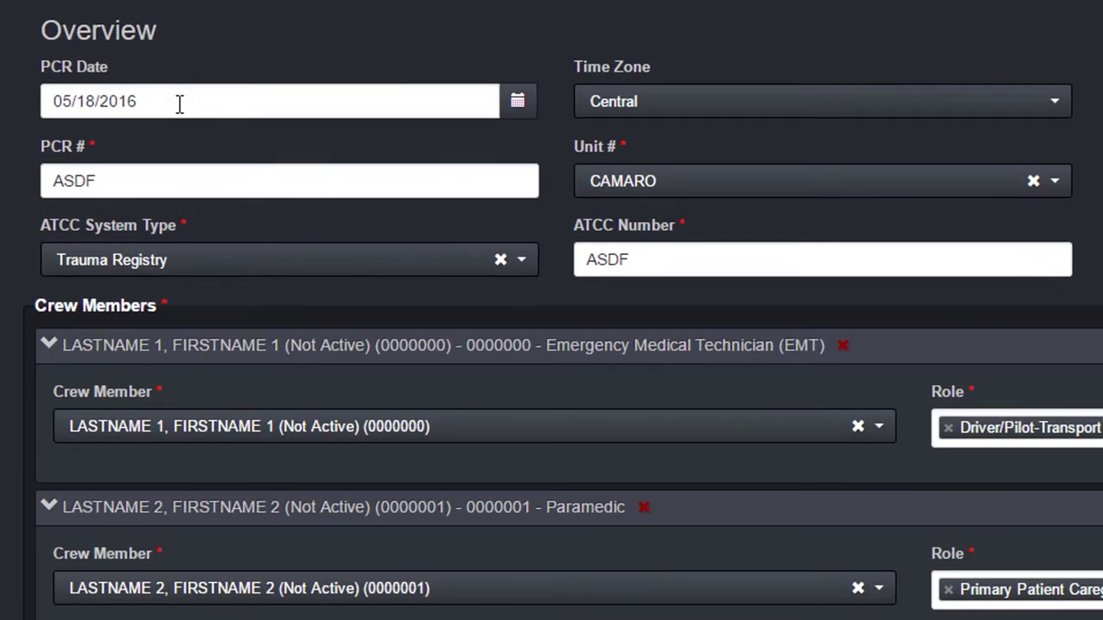
# Change the PCR Date to 05/19/2016 using the calendar's May 19 entry
pyautogui.tripleClick(180, 104)
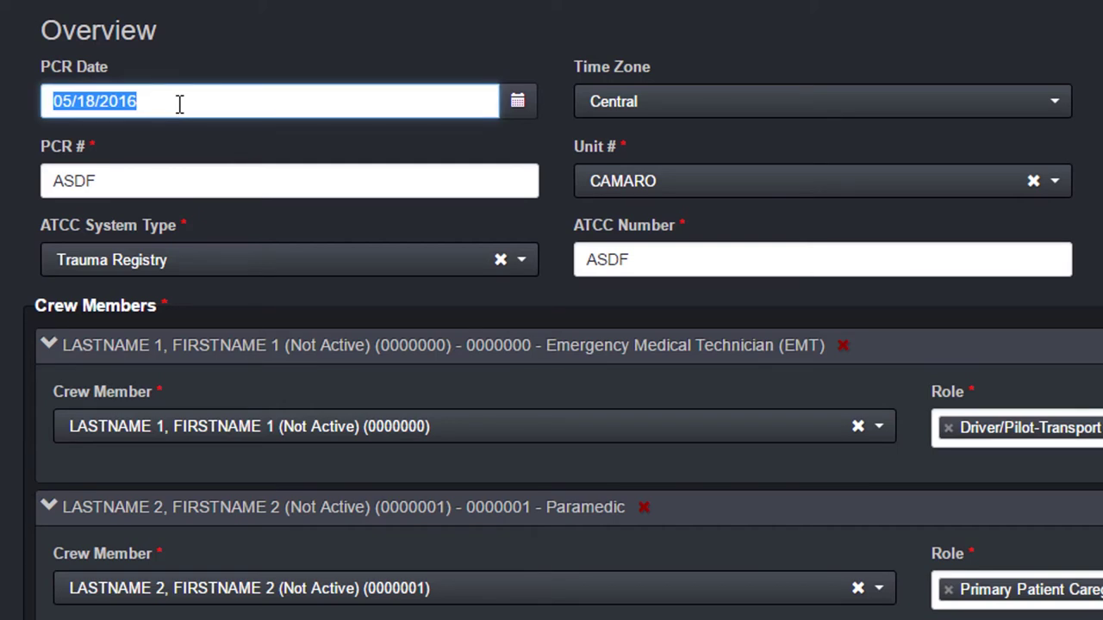
pyautogui.click(517, 104)
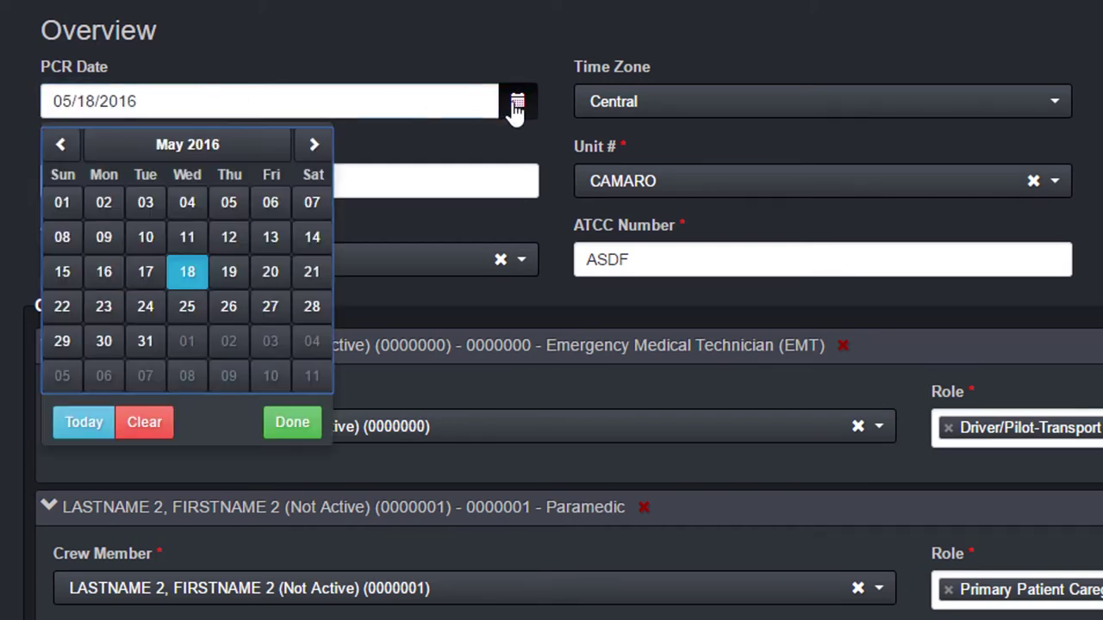
pyautogui.click(235, 281)
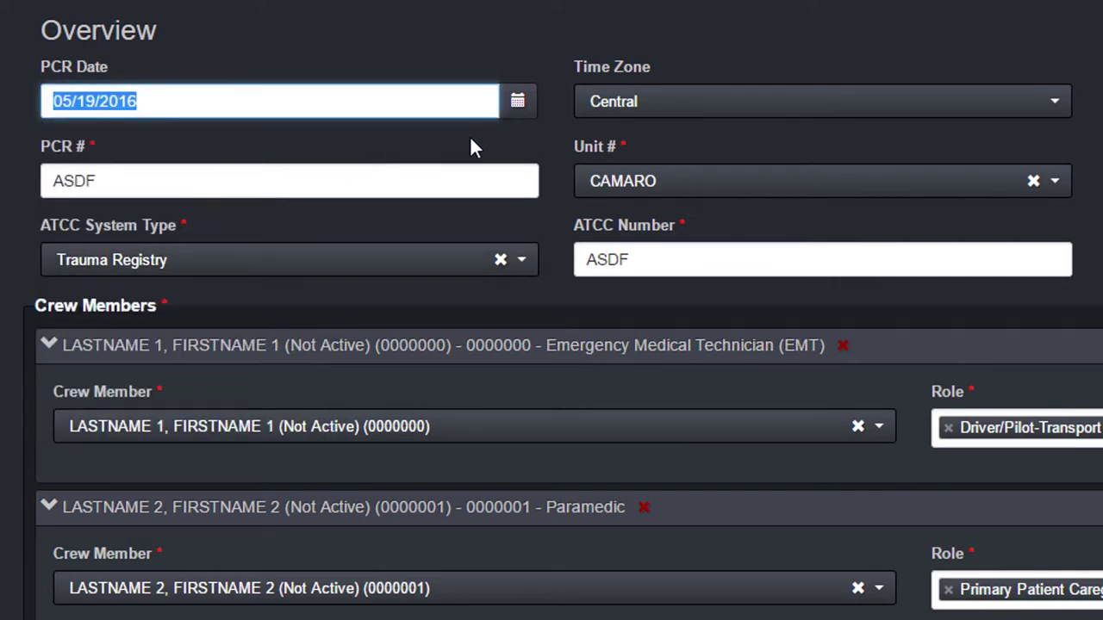
pyautogui.write('05/19/2016')
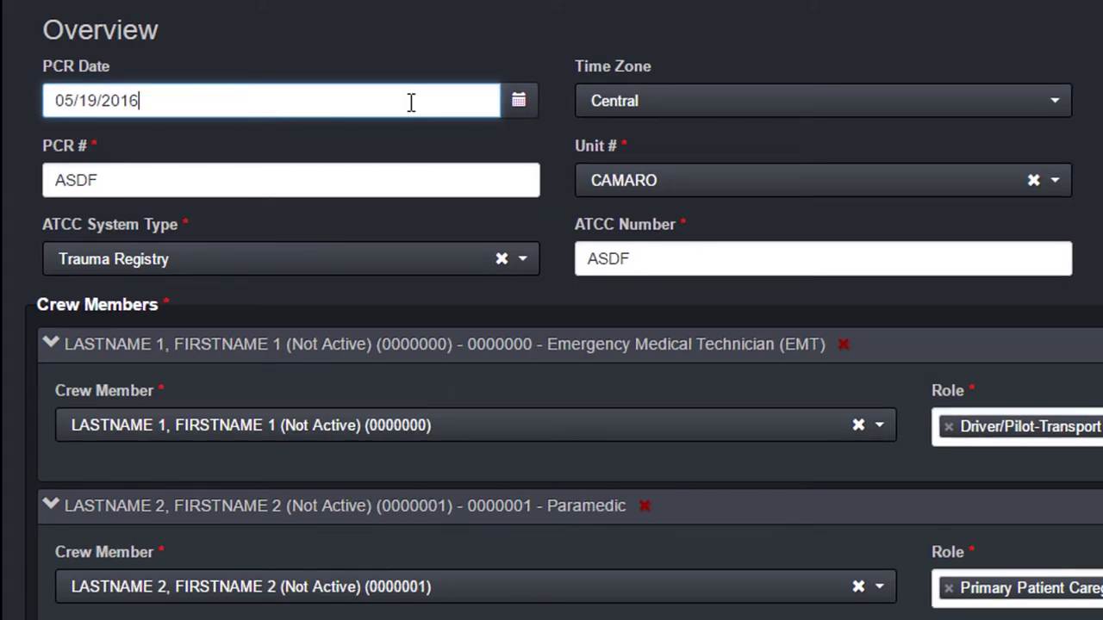
# Search the Unit # list for 'char' and choose CHARGER instead of CAMARO
pyautogui.click(890, 194)
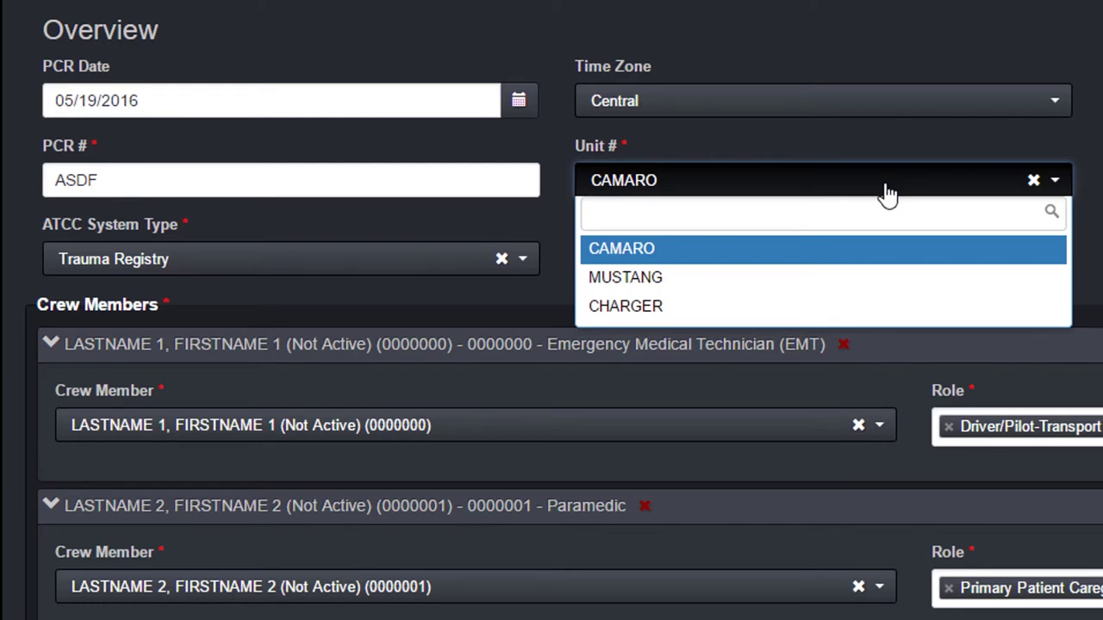
pyautogui.write('Camo')
pyautogui.press('BackSpace')
pyautogui.press('BackSpace')
pyautogui.press('BackSpace')
pyautogui.press('BackSpace')
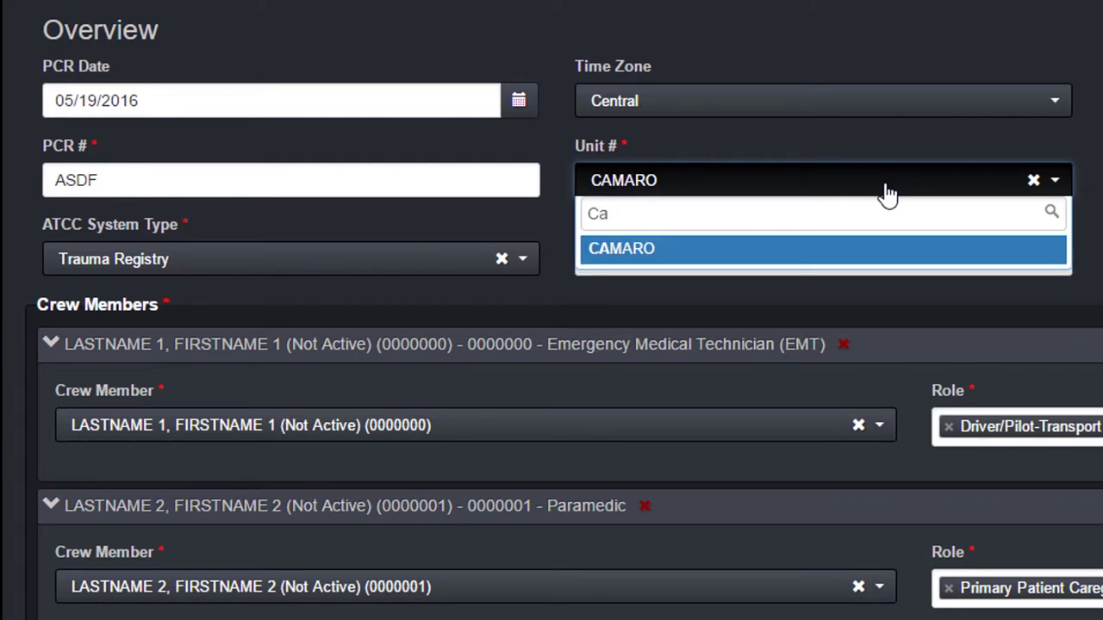
pyautogui.write('must')
pyautogui.press('BackSpace')
pyautogui.press('BackSpace')
pyautogui.press('BackSpace')
pyautogui.press('BackSpace')
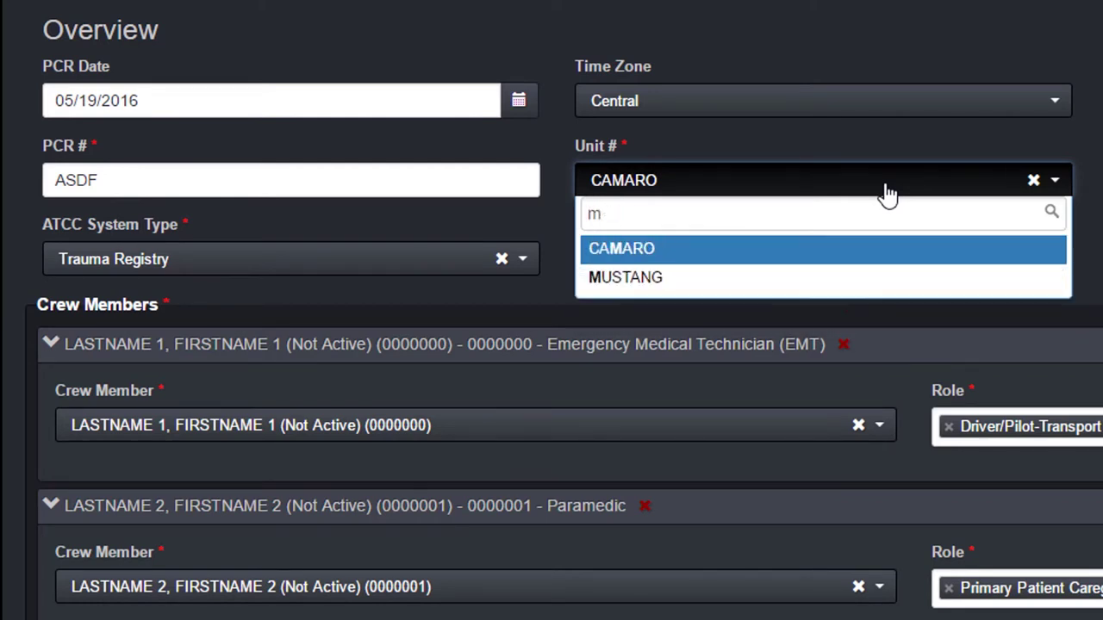
pyautogui.write('char')
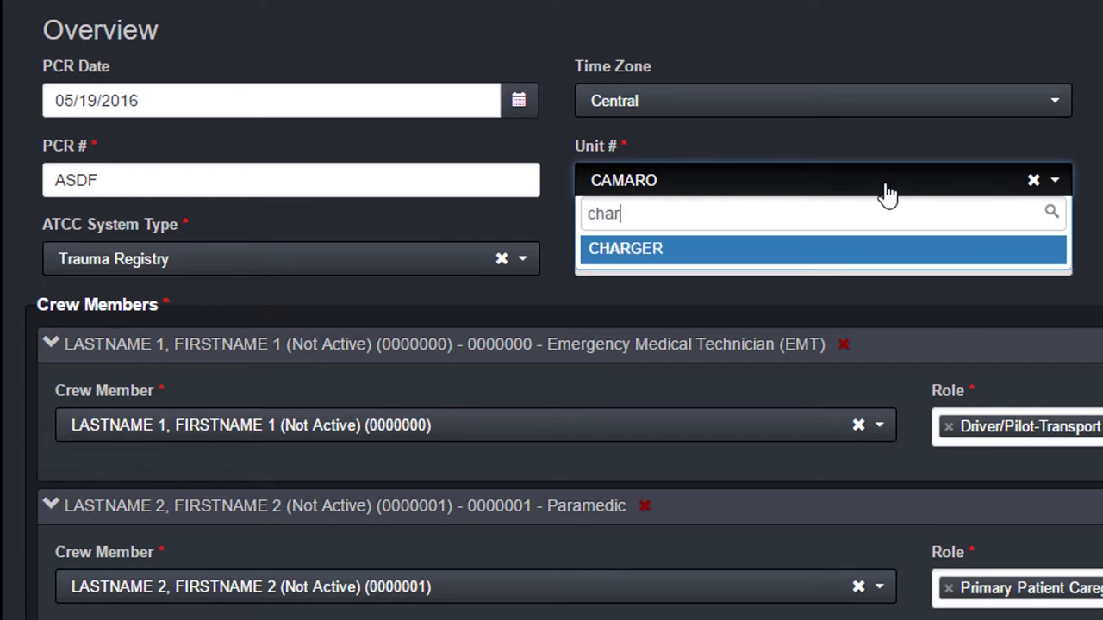
pyautogui.press('Return')
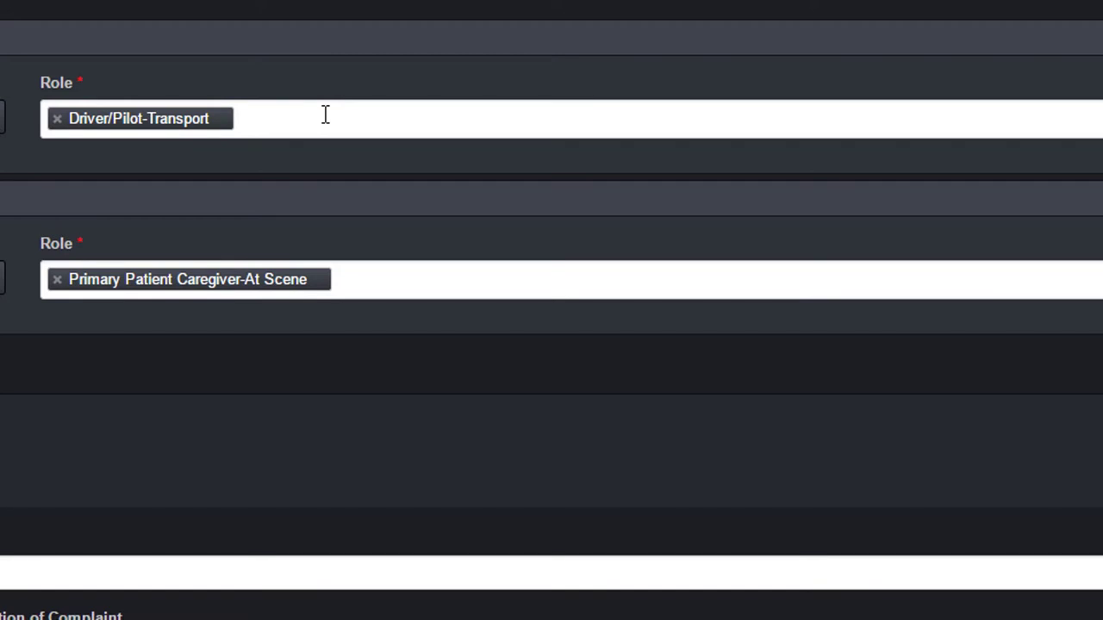
pyautogui.click(325, 115)
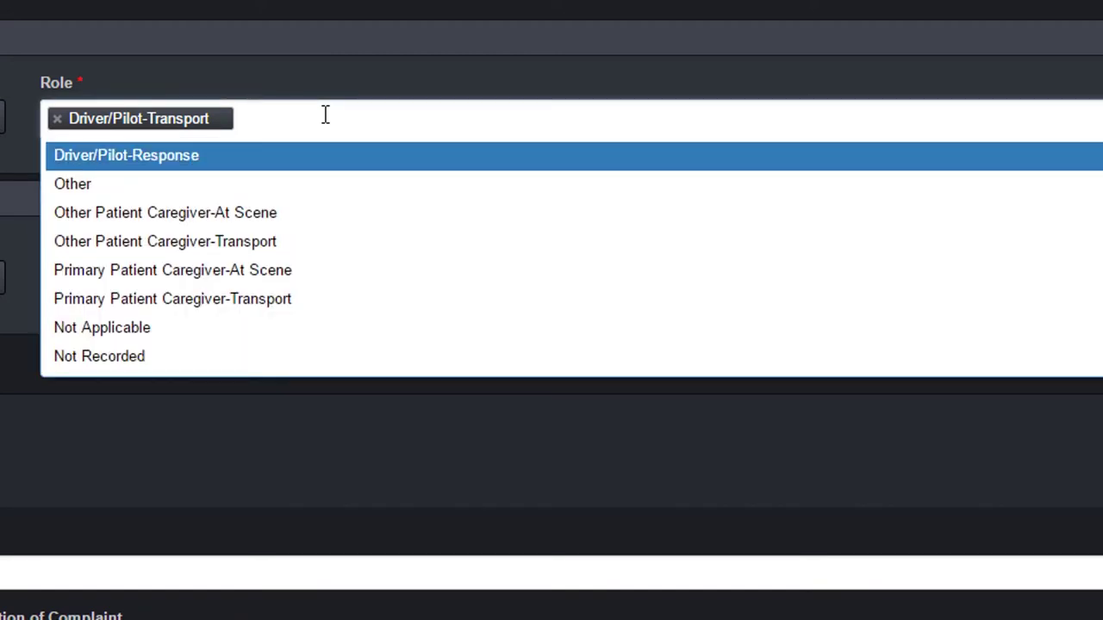
pyautogui.press('Down')
pyautogui.press('Down')
pyautogui.press('Down')
pyautogui.press('Down')
pyautogui.press('Up')
pyautogui.press('Up')
pyautogui.press('Up')
pyautogui.press('Up')
pyautogui.write('primary')
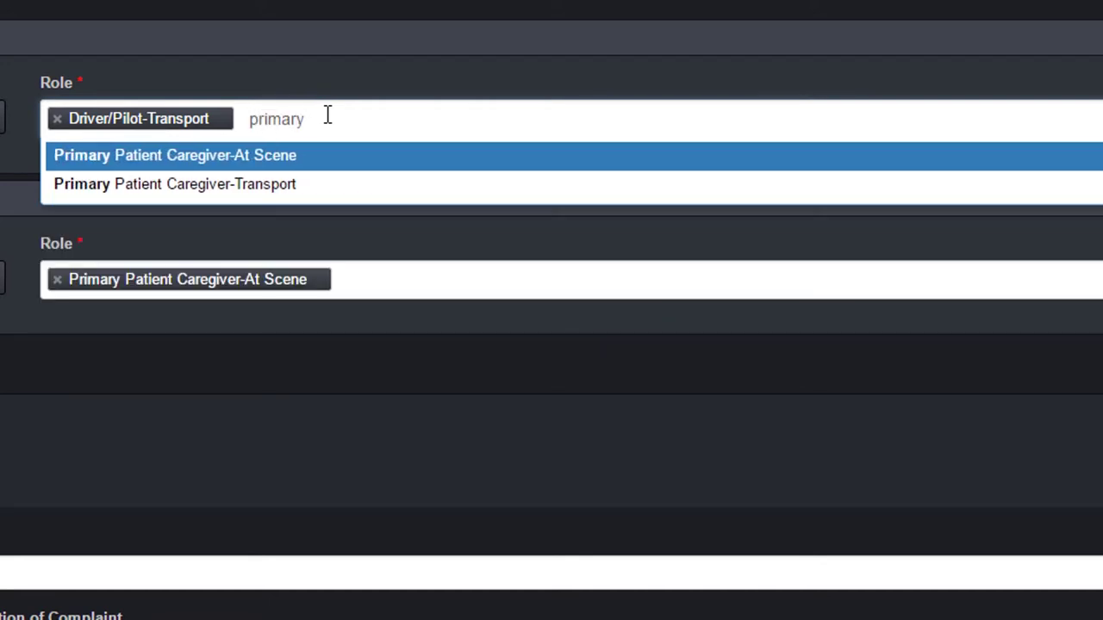
pyautogui.press('Return')
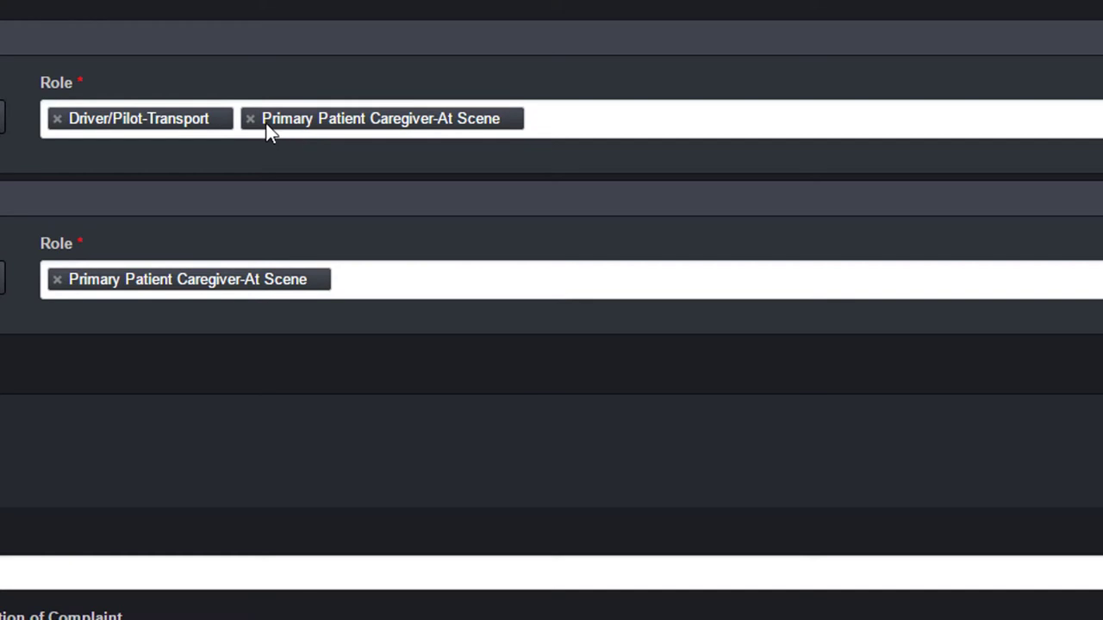
pyautogui.click(251, 121)
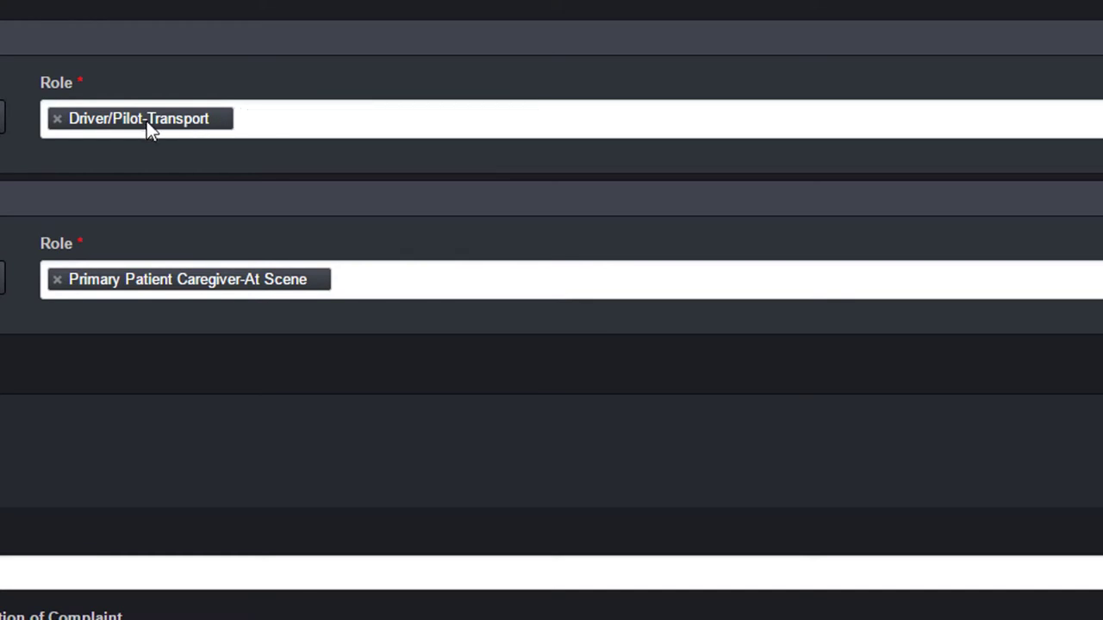
pyautogui.click(305, 118)
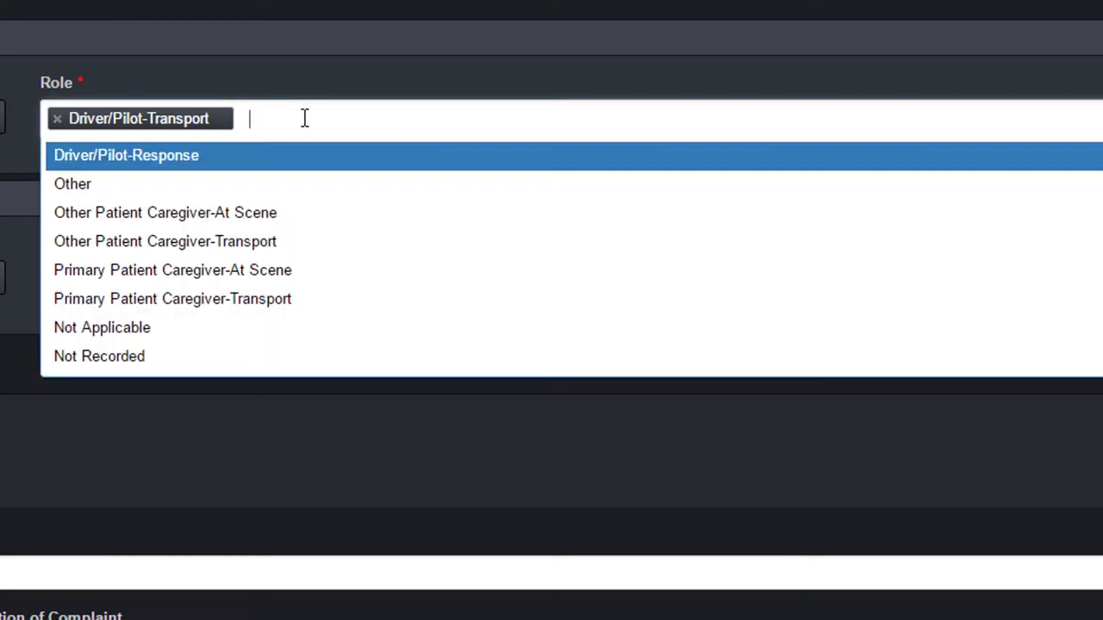
pyautogui.click(304, 118)
pyautogui.press('BackSpace')
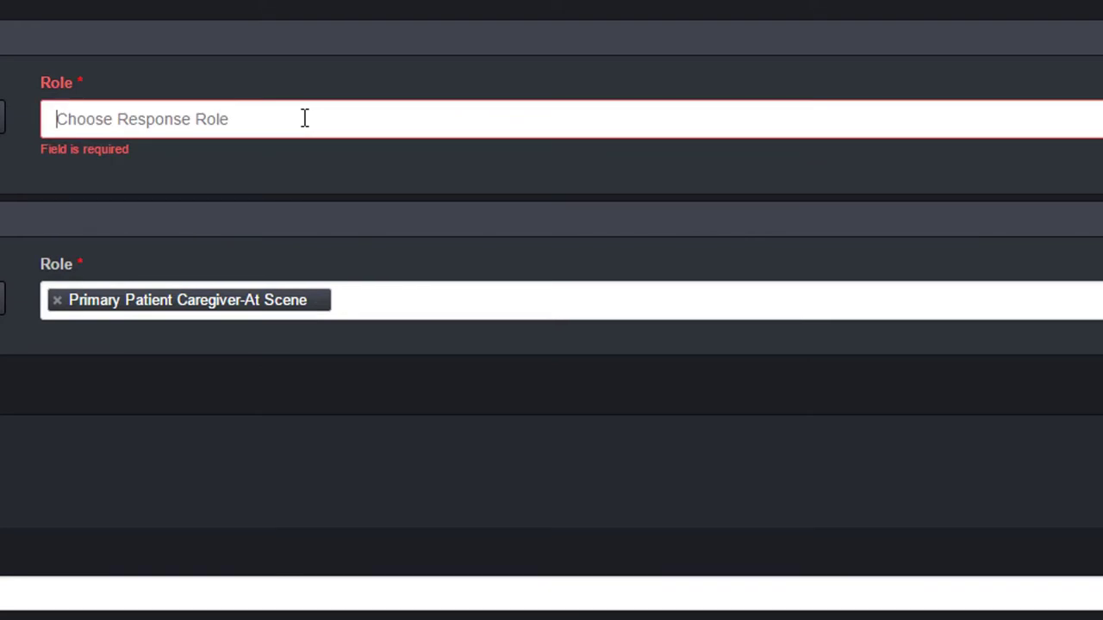
pyautogui.write('Dri')
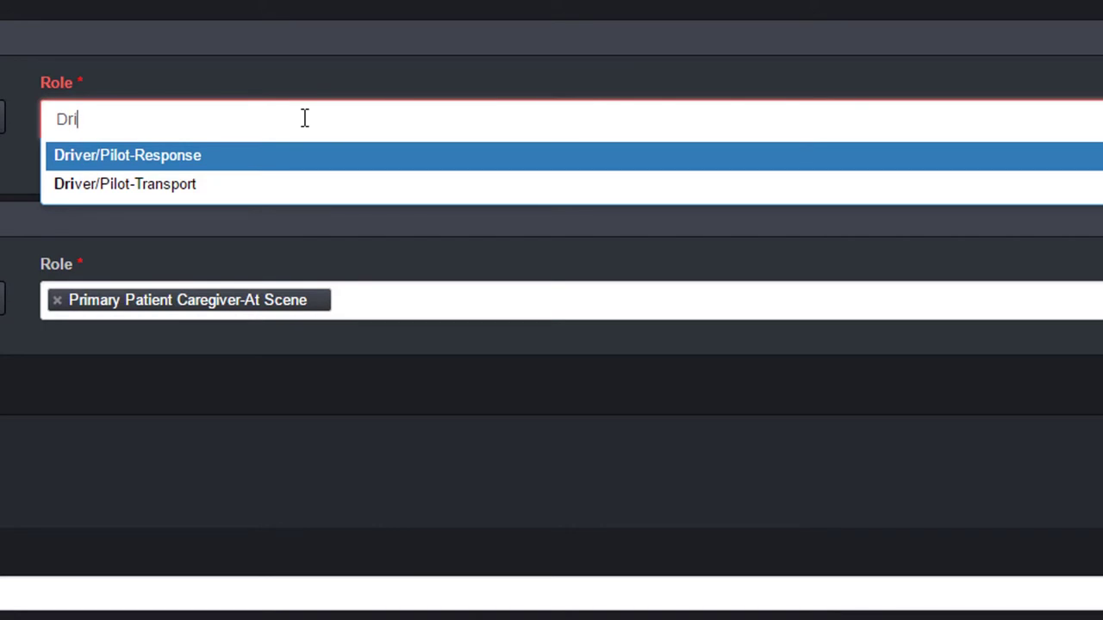
pyautogui.press('Down')
pyautogui.press('Return')
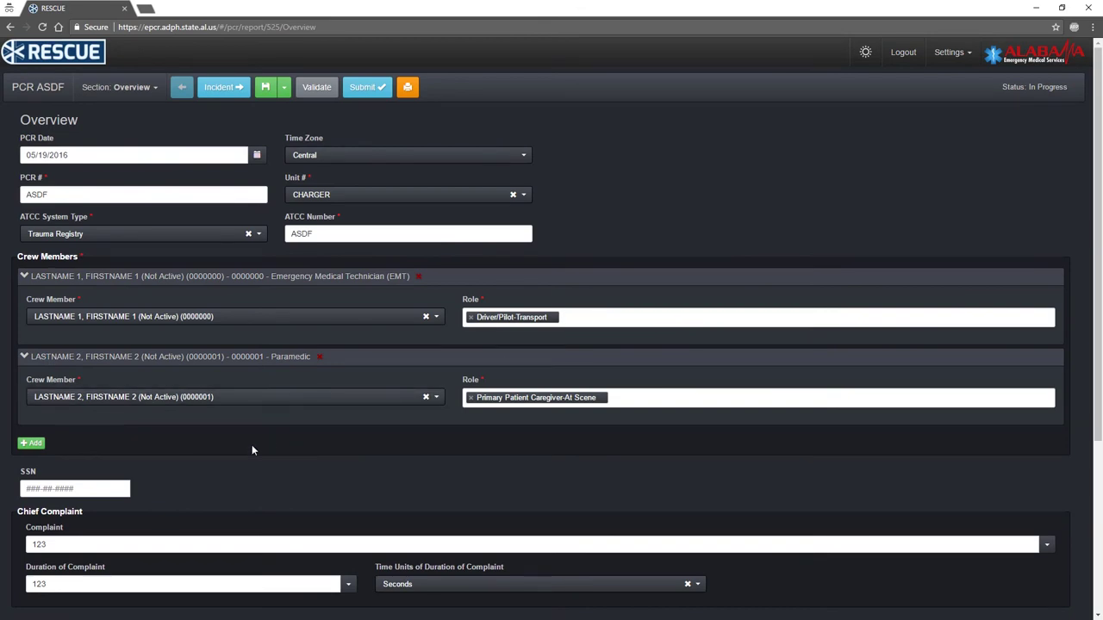
# Enter the patient's SSN, decline importing the previous patient's record, and start the onset time
pyautogui.click(39, 488)
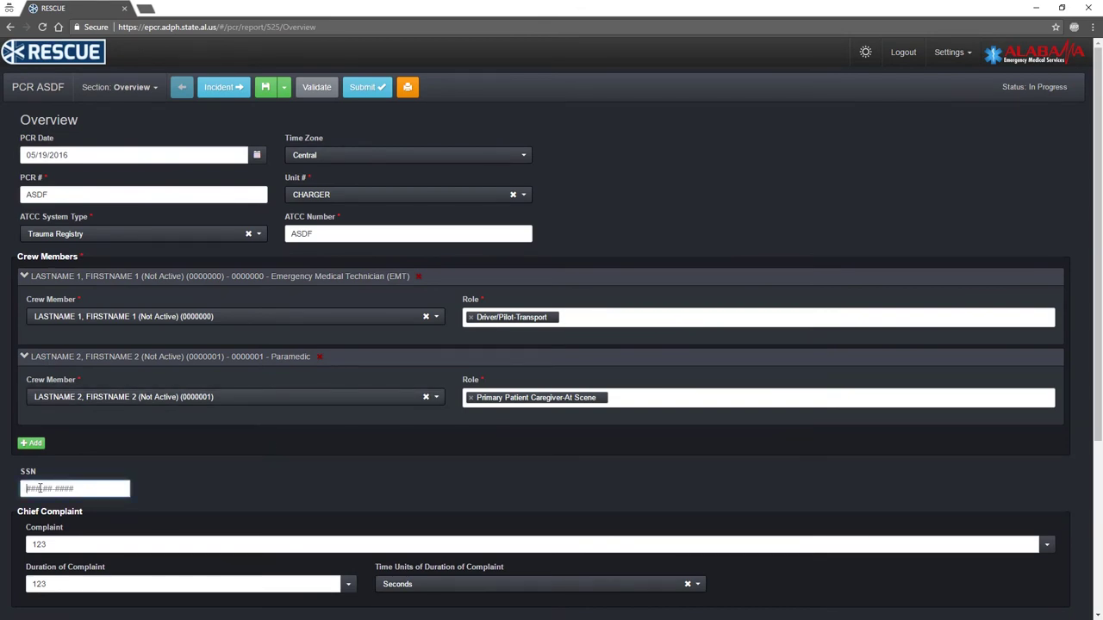
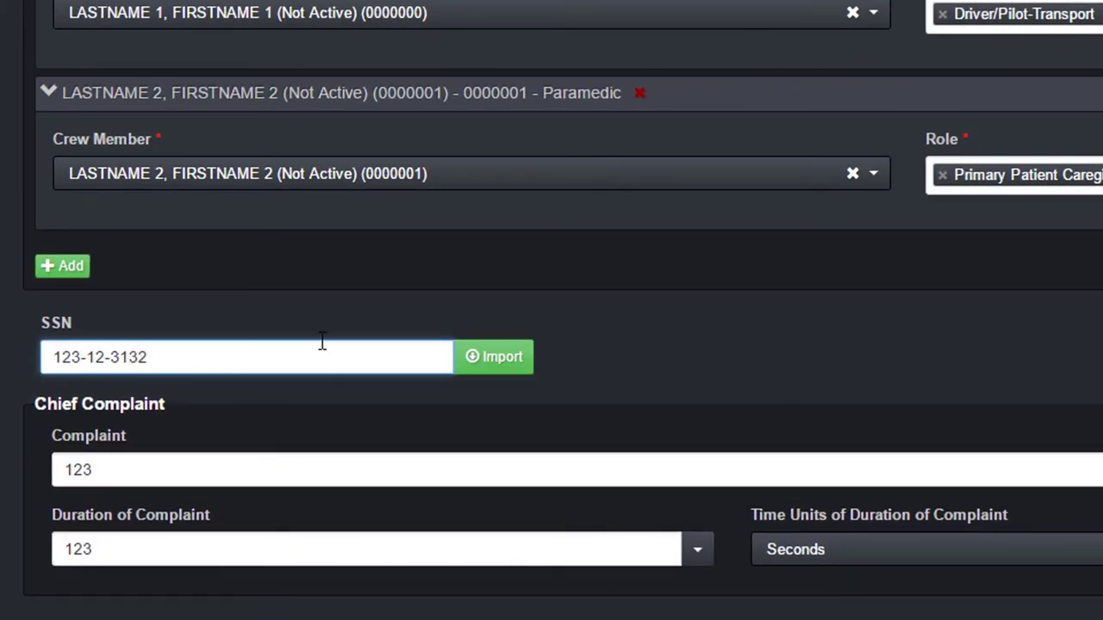
pyautogui.click(524, 365)
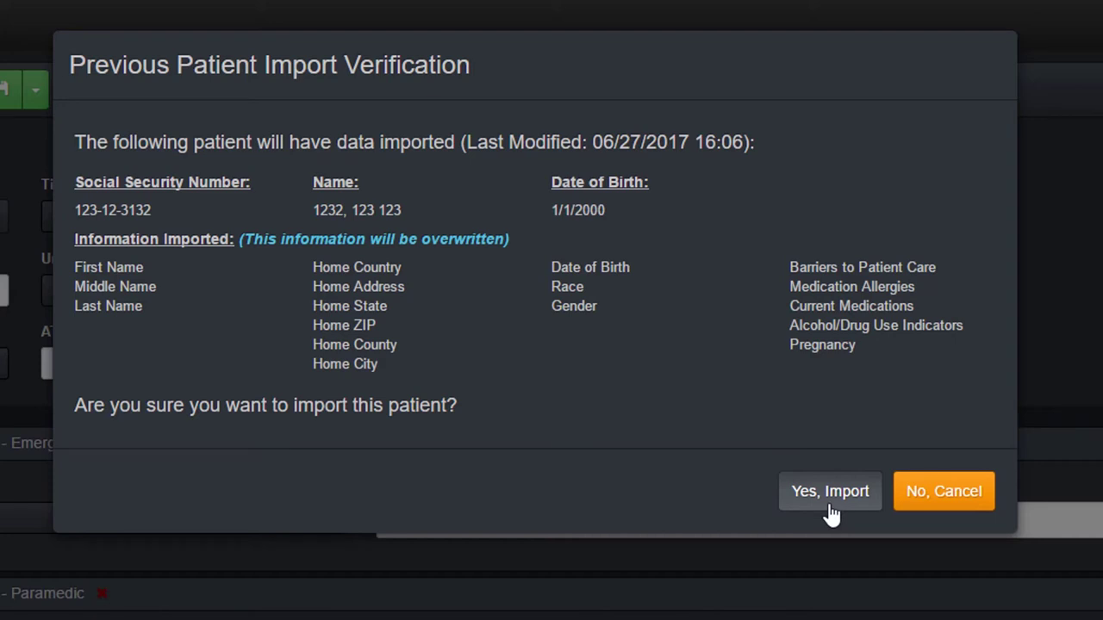
pyautogui.click(948, 493)
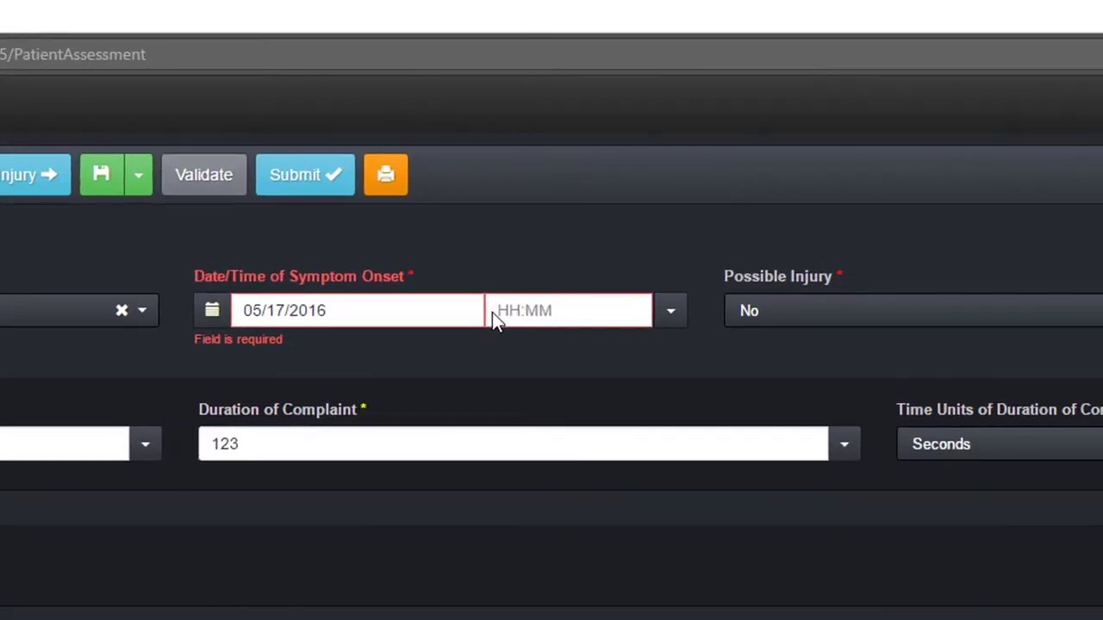
pyautogui.click(522, 156)
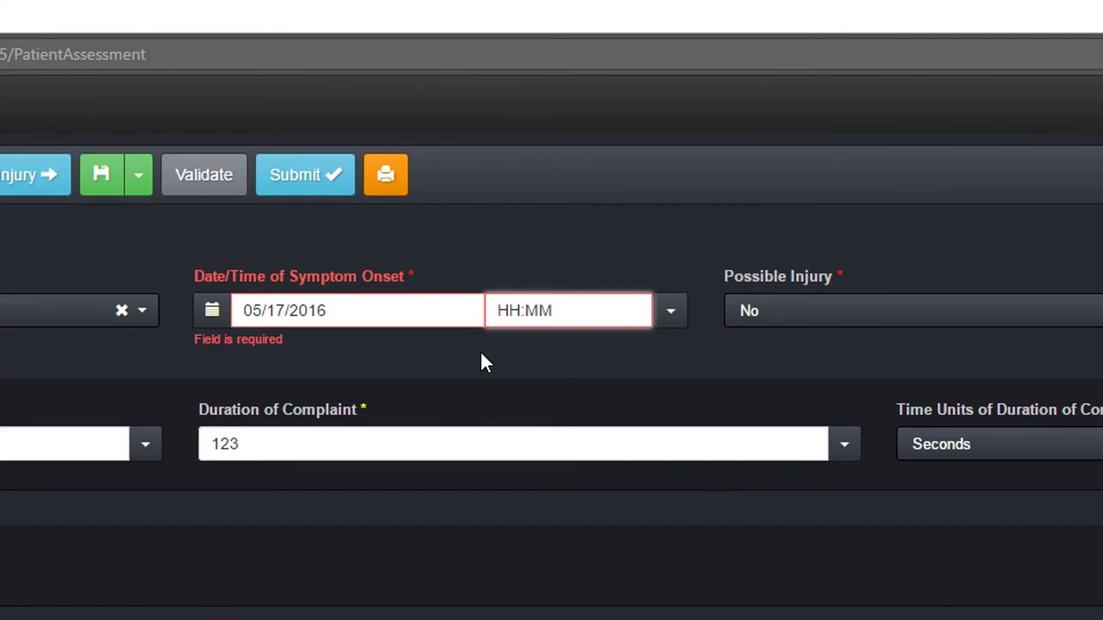
# Set the Symptom Onset time to 14:00, correcting the mistyped 00:30
pyautogui.write('0030')
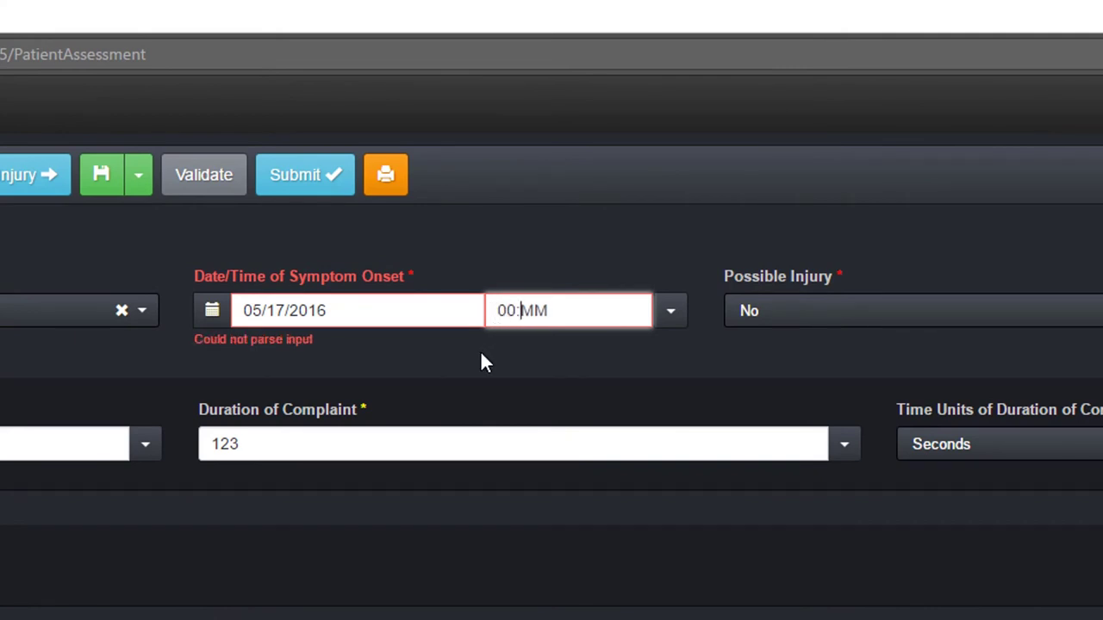
pyautogui.press('BackSpace')
pyautogui.press('BackSpace')
pyautogui.press('BackSpace')
pyautogui.press('BackSpace')
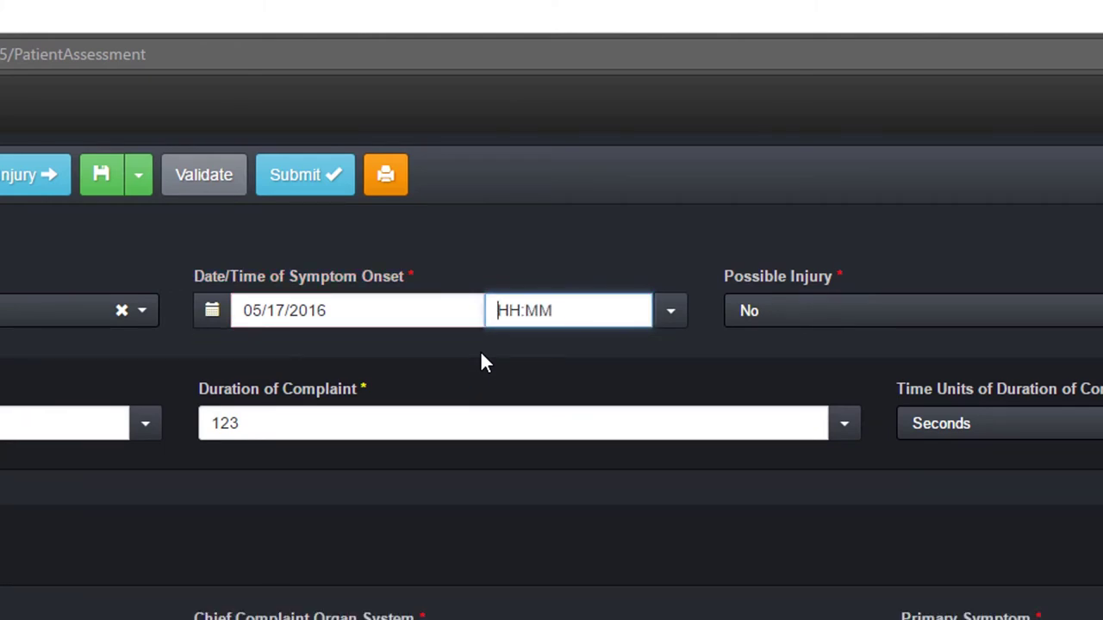
pyautogui.write('1400')
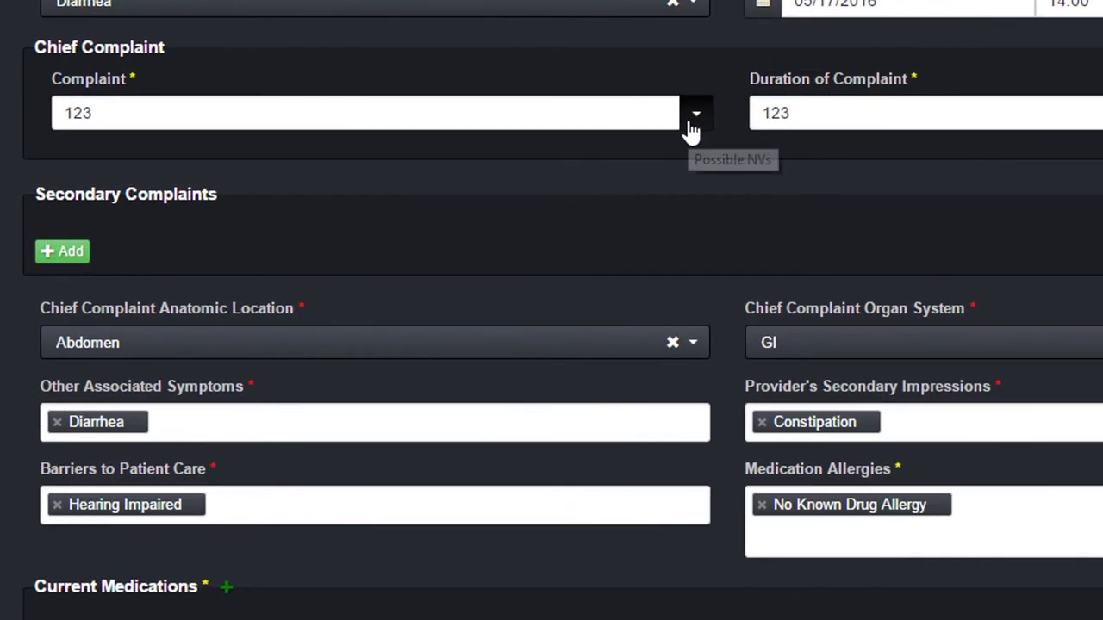
# Clear the Complaint's Not Applicable marking and enter 'STOMACH HURTS' as the complaint
pyautogui.click(690, 126)
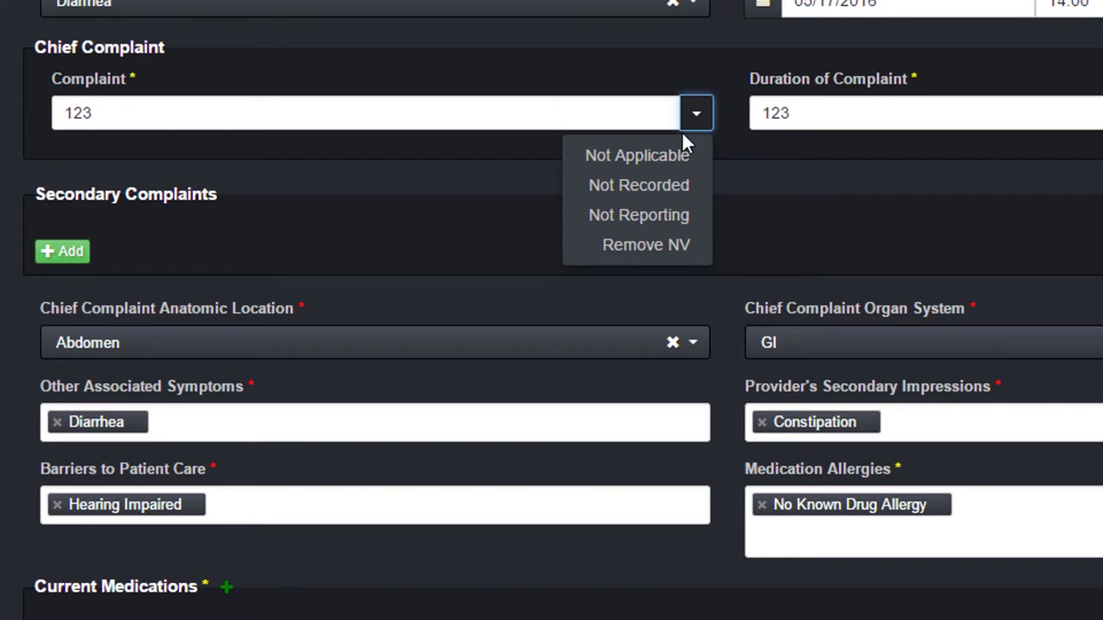
pyautogui.click(659, 157)
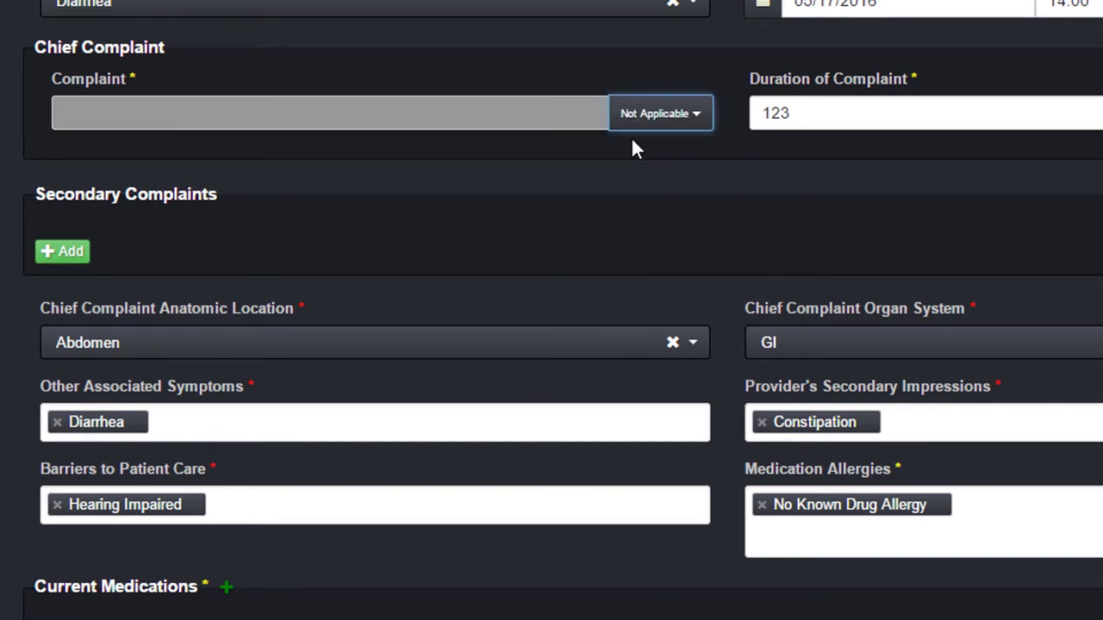
pyautogui.click(647, 115)
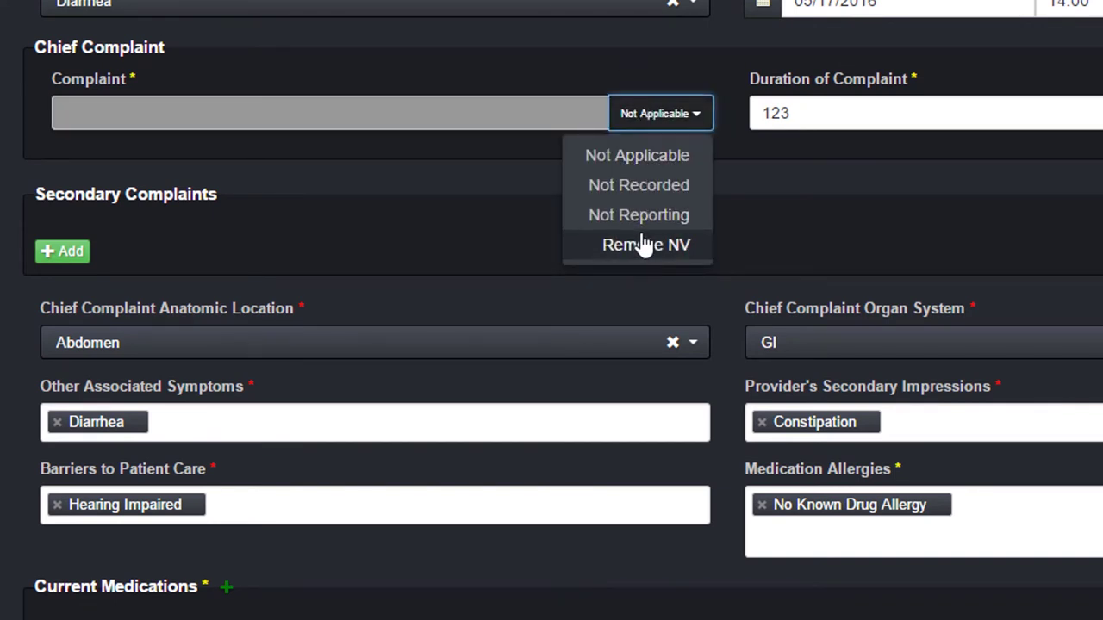
pyautogui.click(642, 245)
pyautogui.click(490, 114)
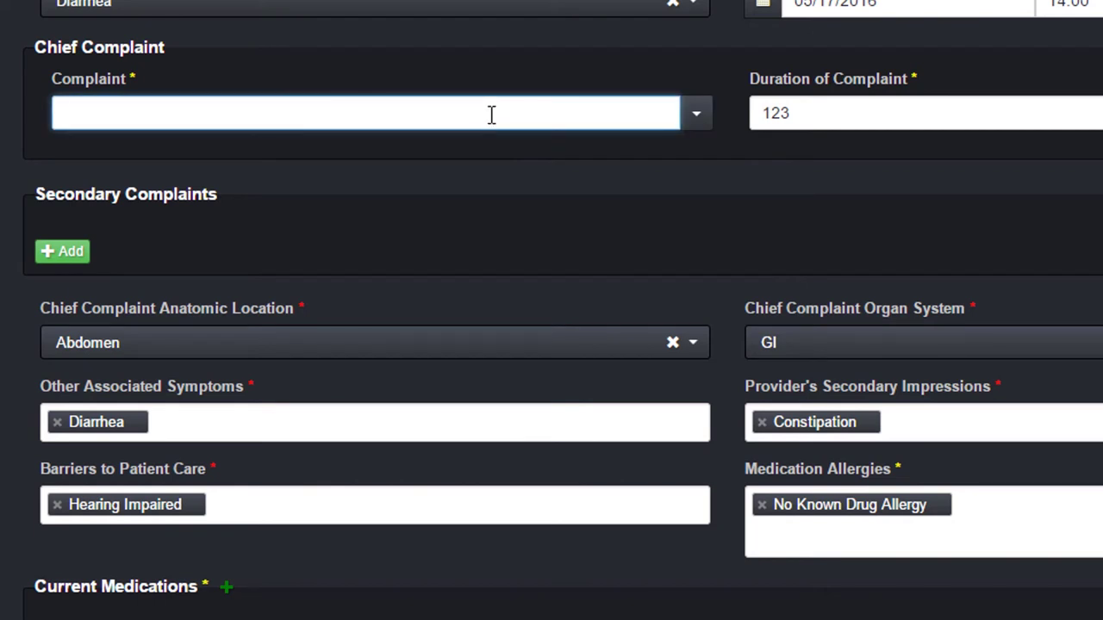
pyautogui.write('STOMACH HUR')
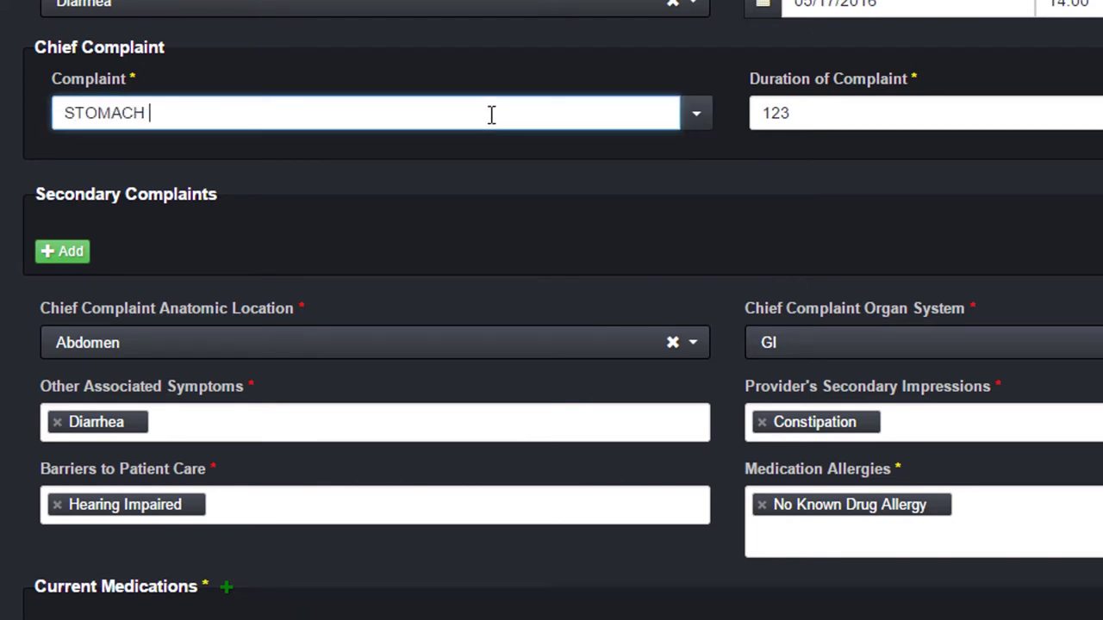
pyautogui.write('TS')
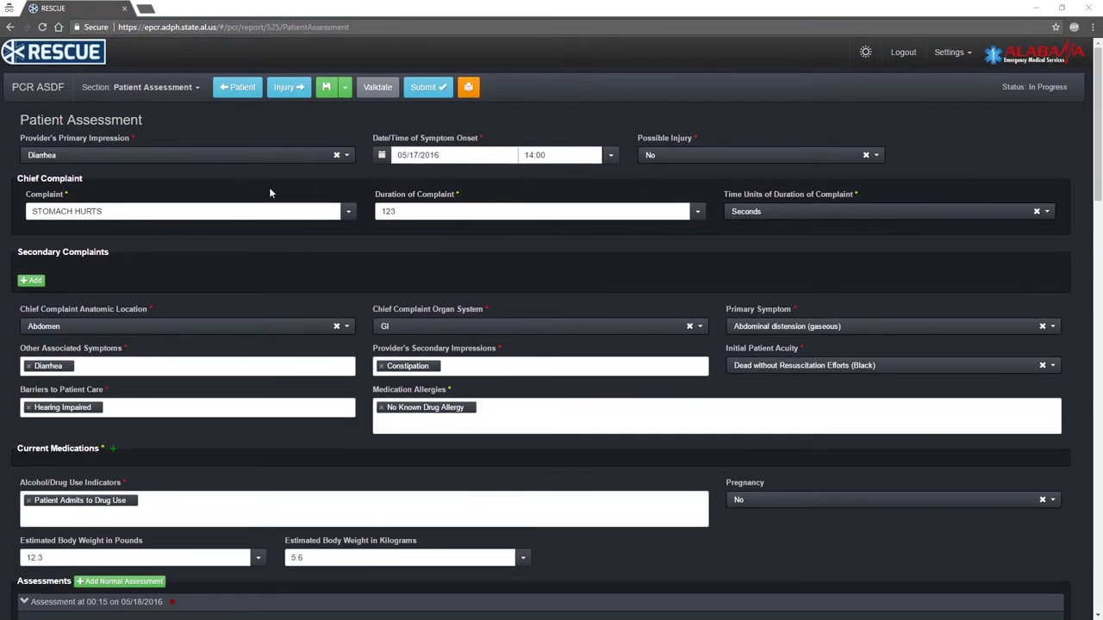
pyautogui.click(32, 281)
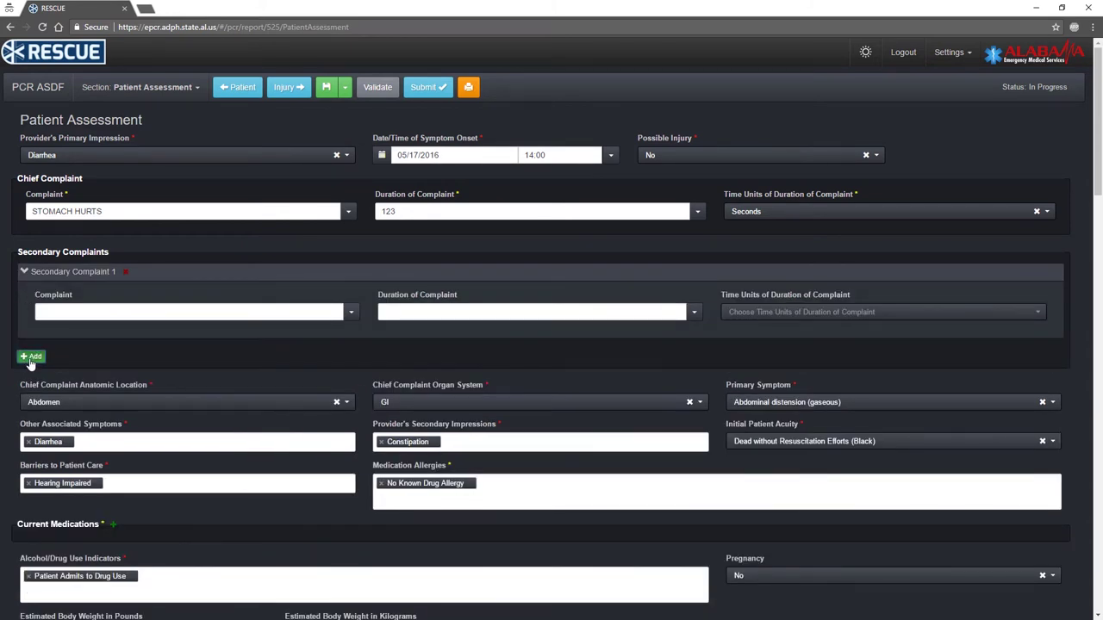
pyautogui.click(30, 358)
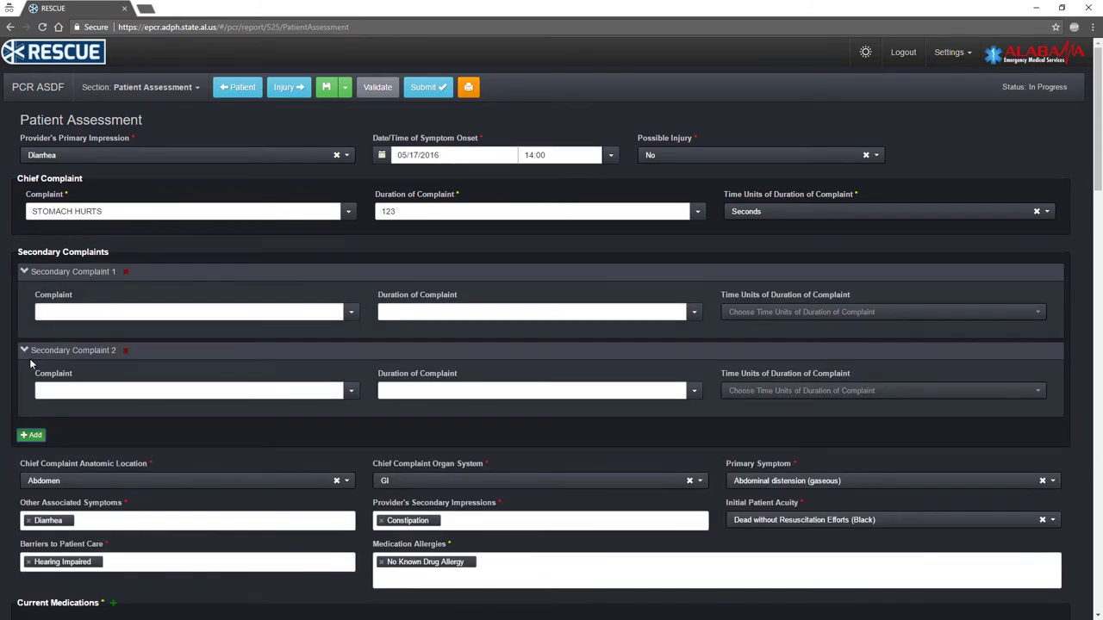
pyautogui.click(99, 352)
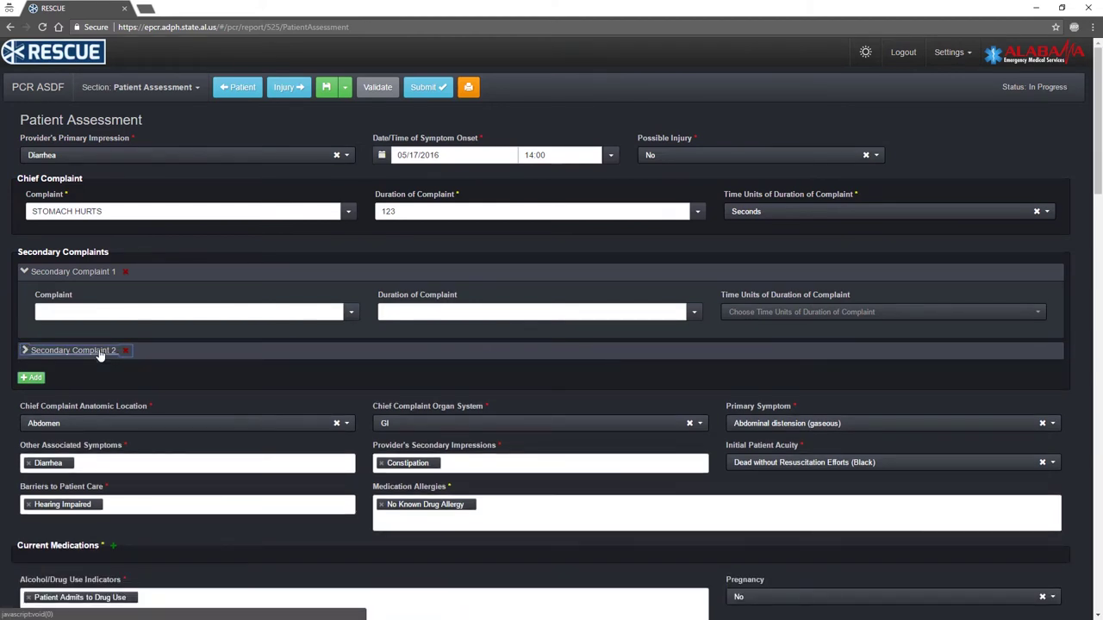
pyautogui.click(99, 352)
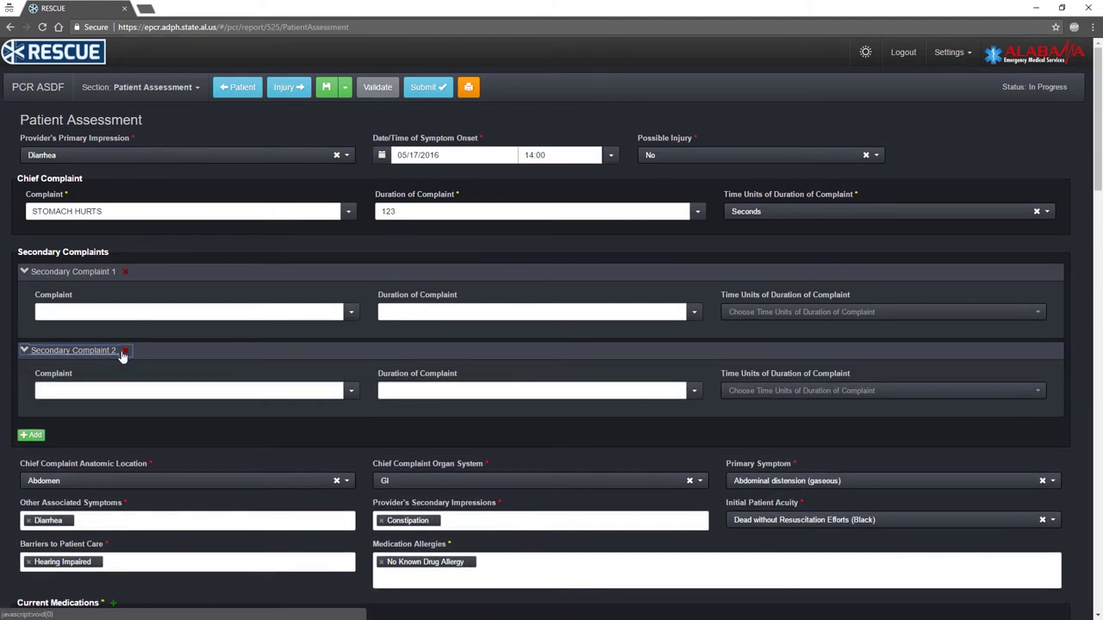
pyautogui.click(125, 352)
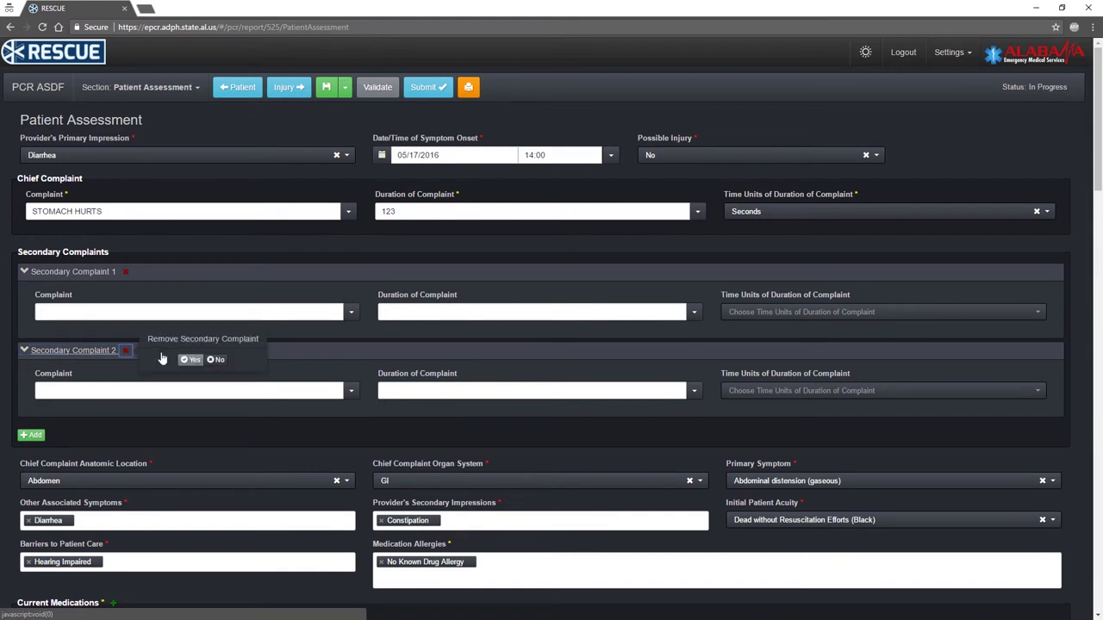
pyautogui.click(187, 361)
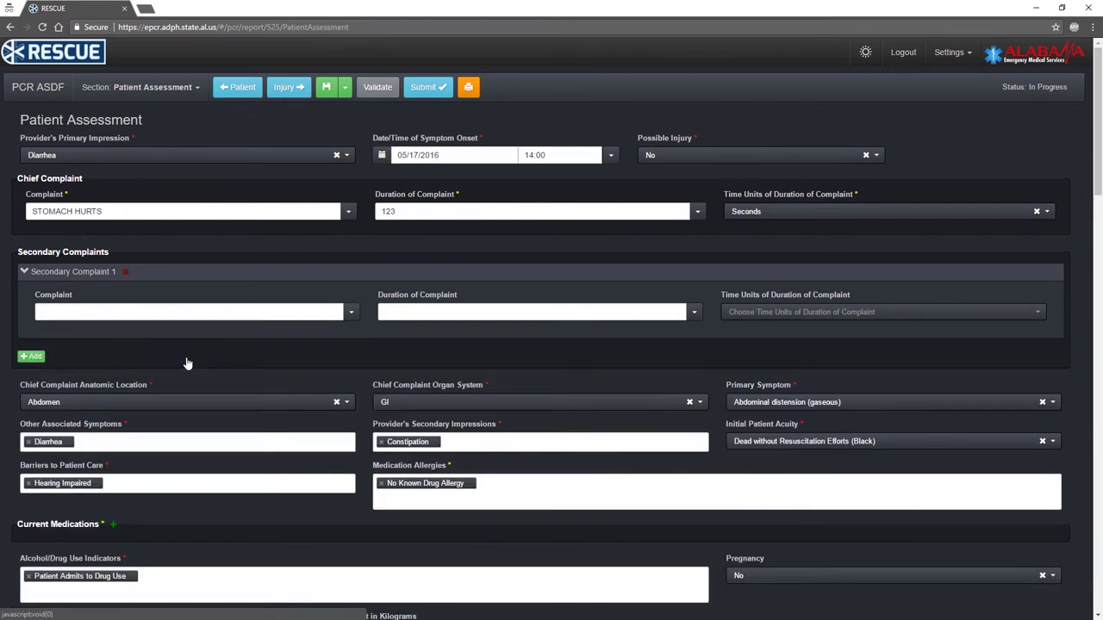
pyautogui.click(125, 274)
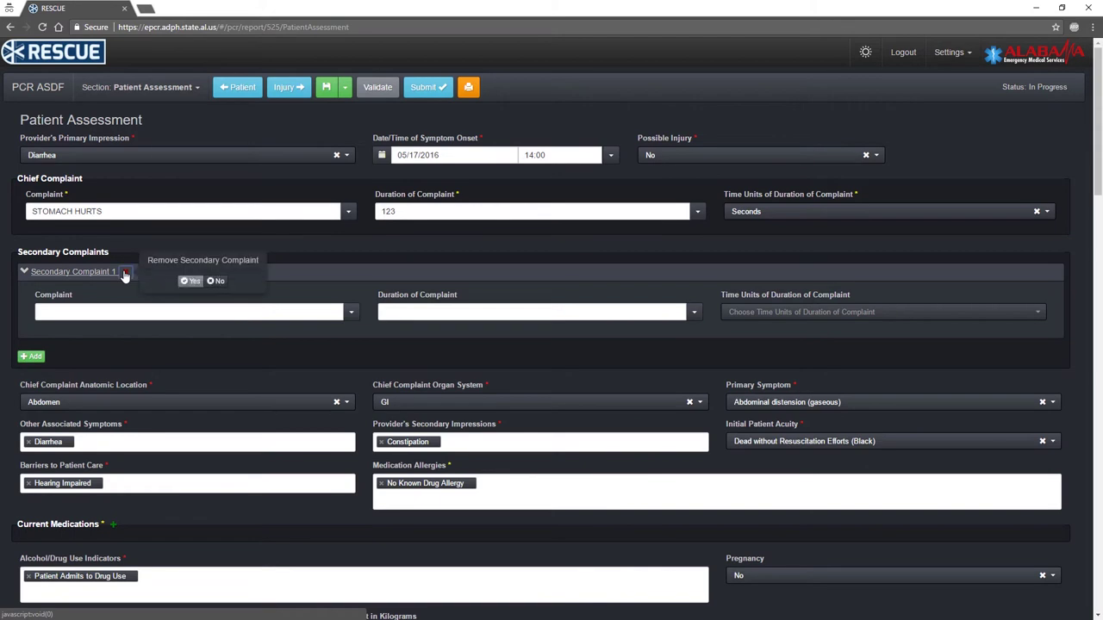
pyautogui.click(191, 284)
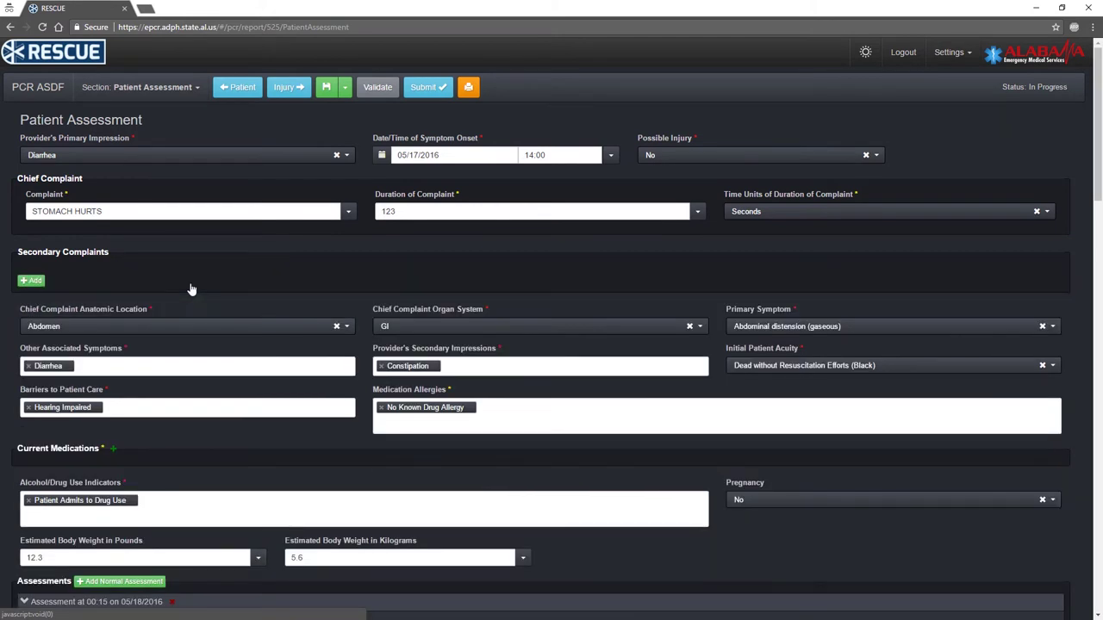
pyautogui.click(114, 449)
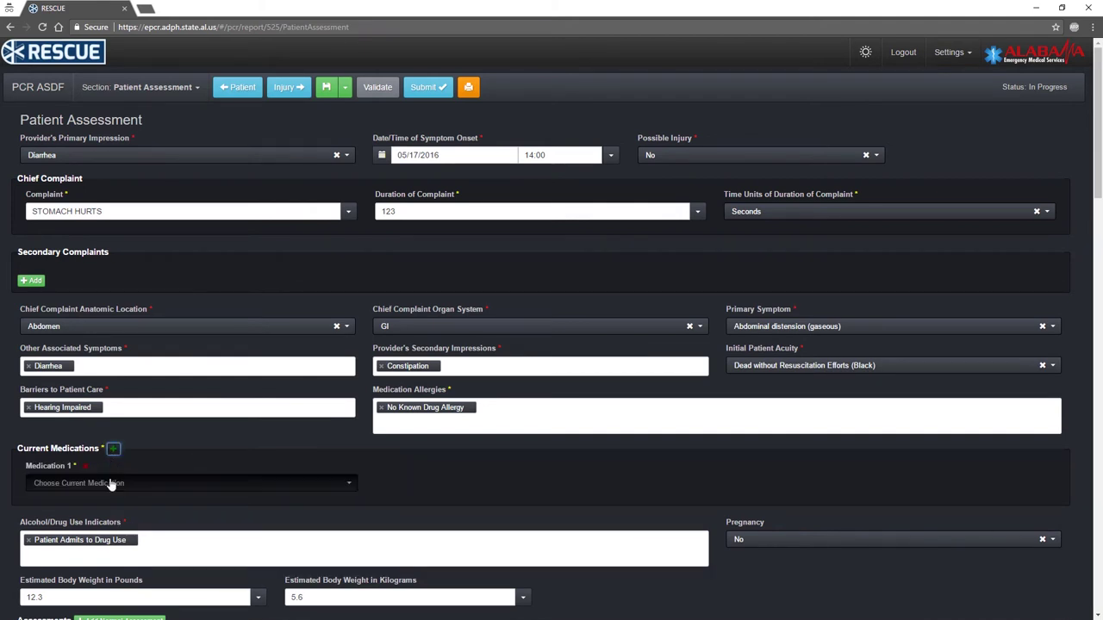
pyautogui.click(110, 483)
pyautogui.write('tylenol')
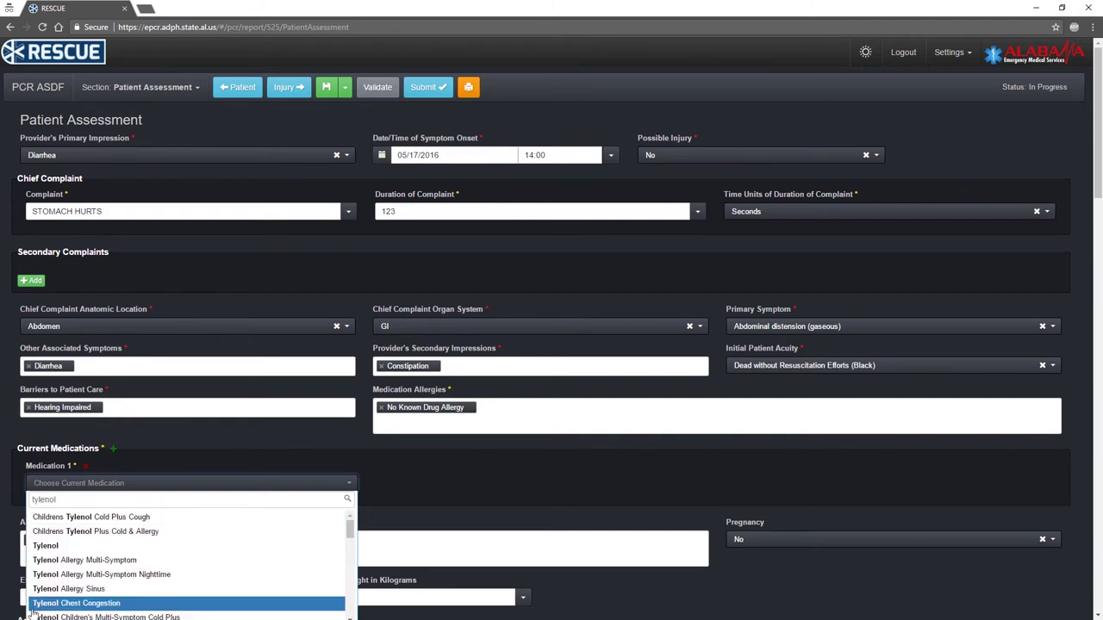
pyautogui.click(59, 546)
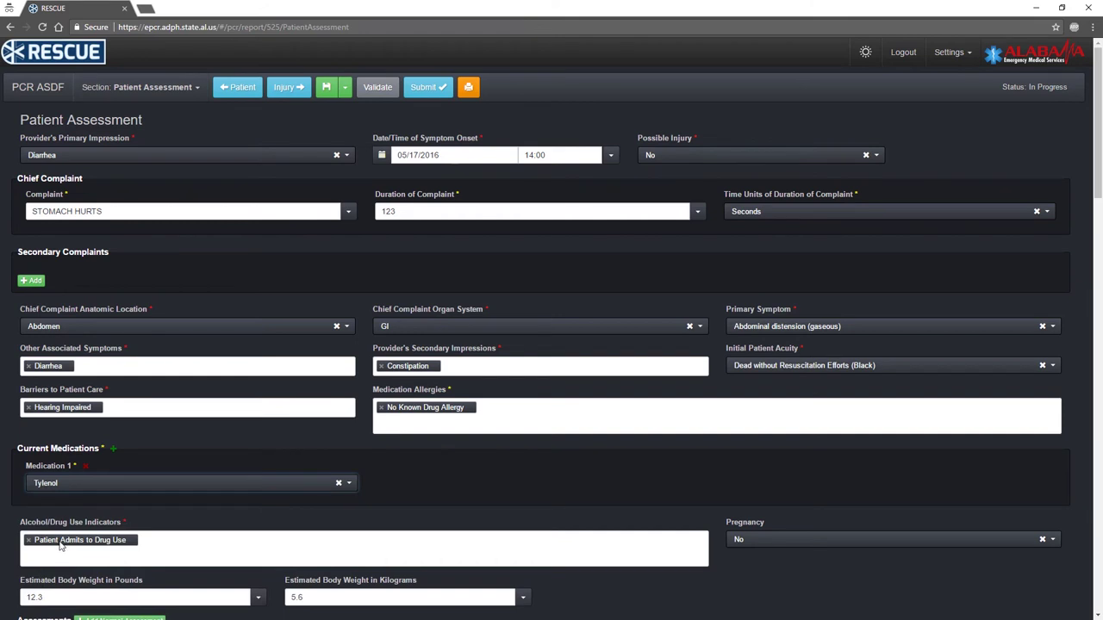
pyautogui.click(113, 448)
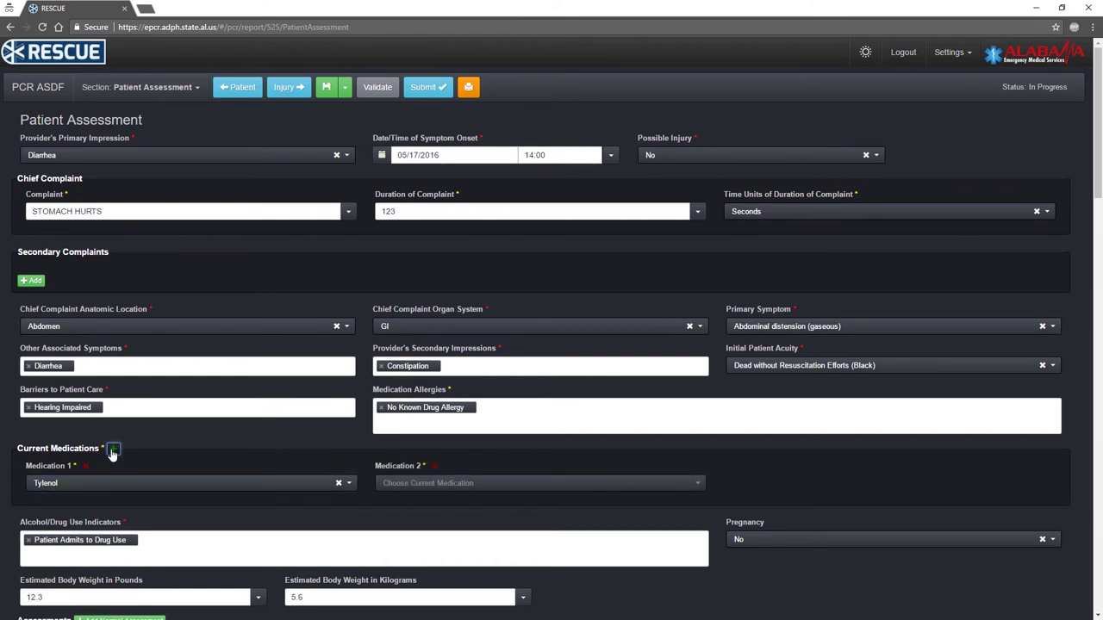
pyautogui.click(437, 468)
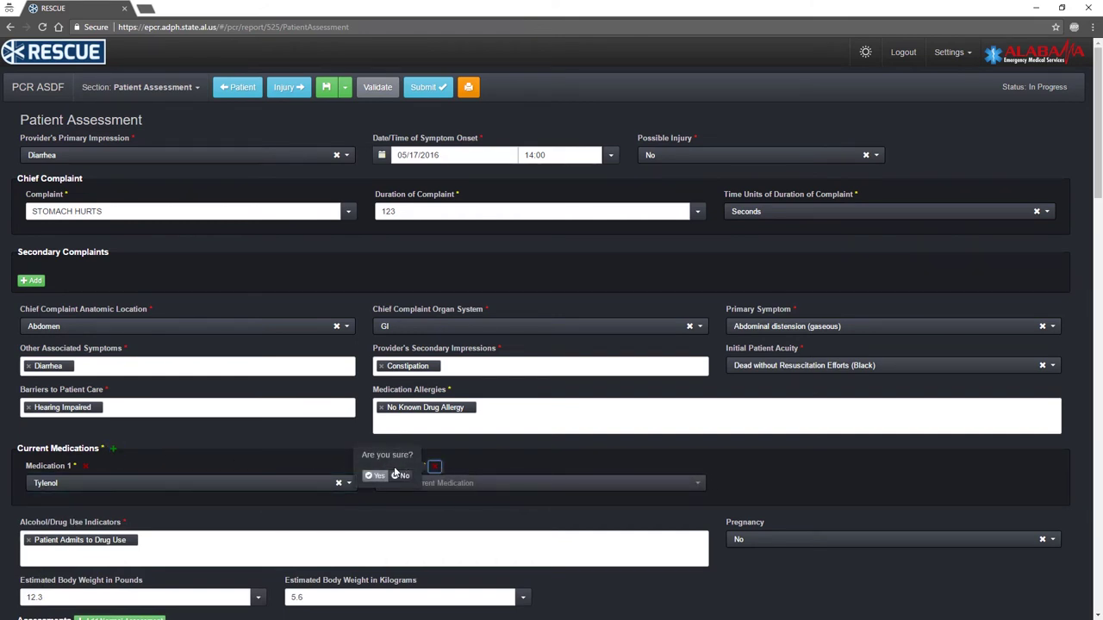
pyautogui.click(372, 477)
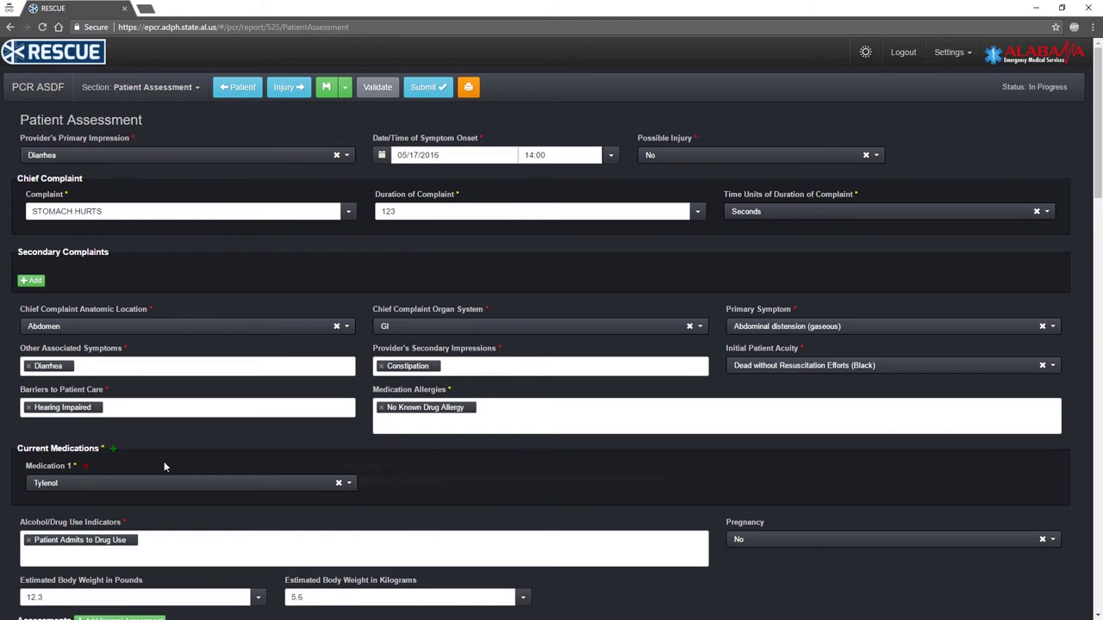
pyautogui.click(85, 467)
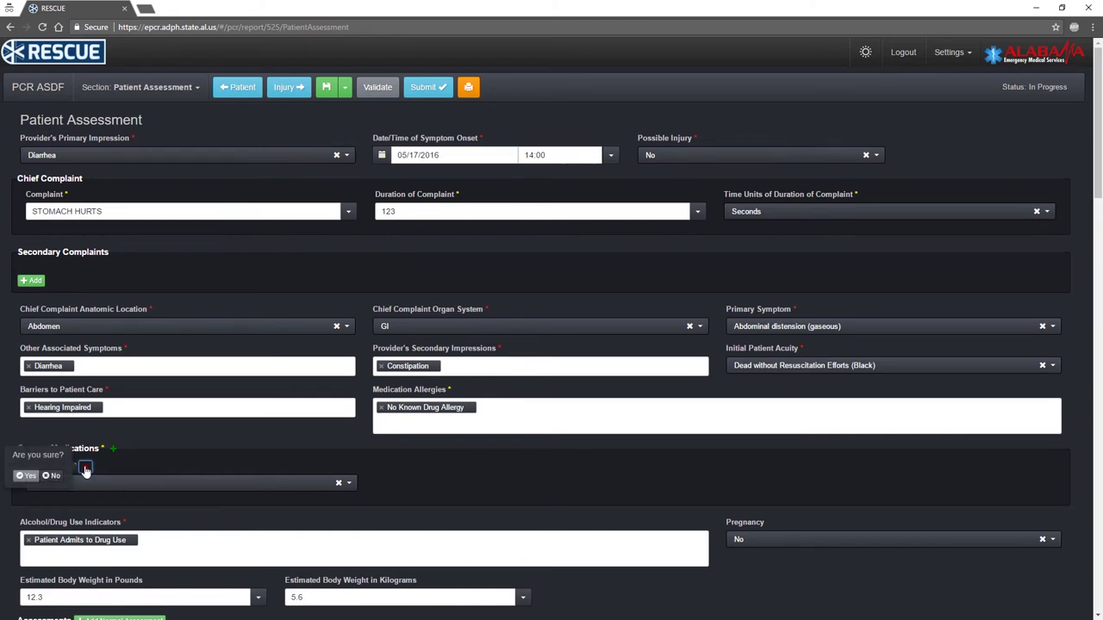
pyautogui.click(29, 476)
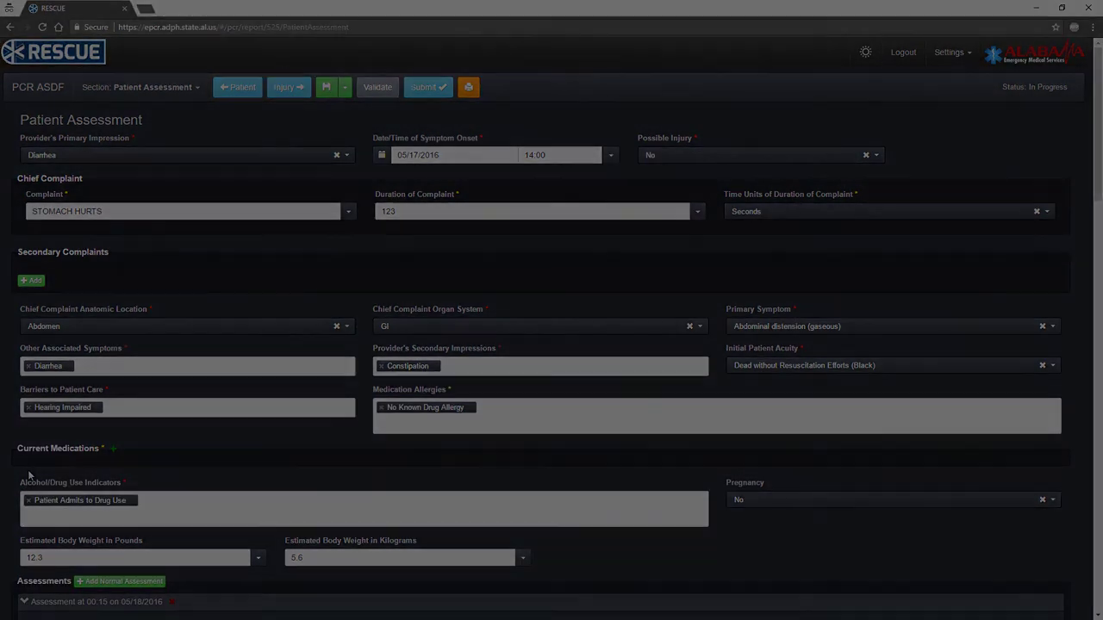